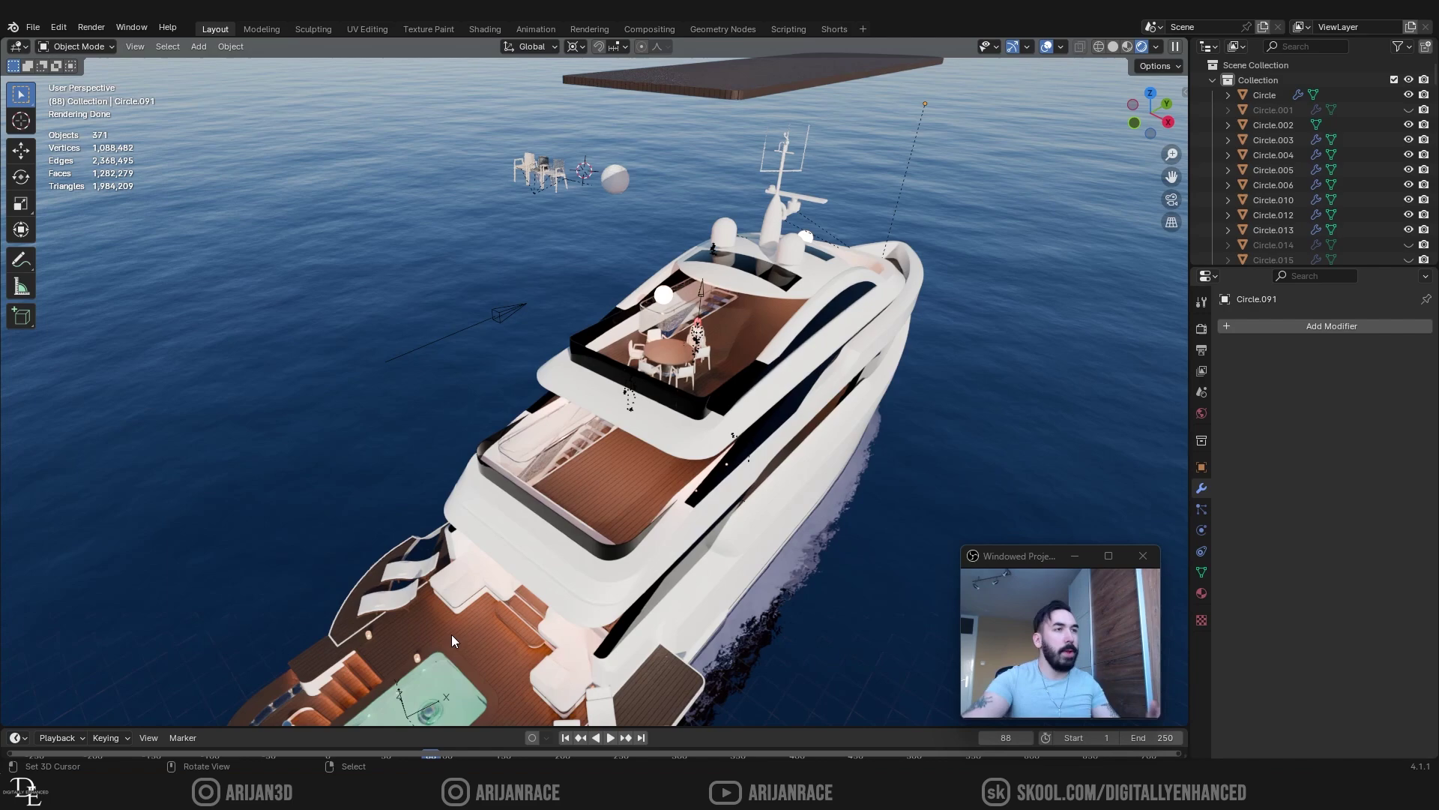
- Examine the yacht's decks and the mesh of the wooden deck panel floating above it
{"action": "middle_click_drag", "start_coordinate": [822, 390], "coordinate": [736, 338]}
{"action": "left_click", "coordinate": [709, 328]}
{"action": "scroll", "coordinate": [712, 334], "scroll_direction": "up", "scroll_amount": 2}
{"action": "left_click", "coordinate": [638, 399]}
{"action": "scroll", "coordinate": [600, 398], "scroll_direction": "up", "scroll_amount": 2}
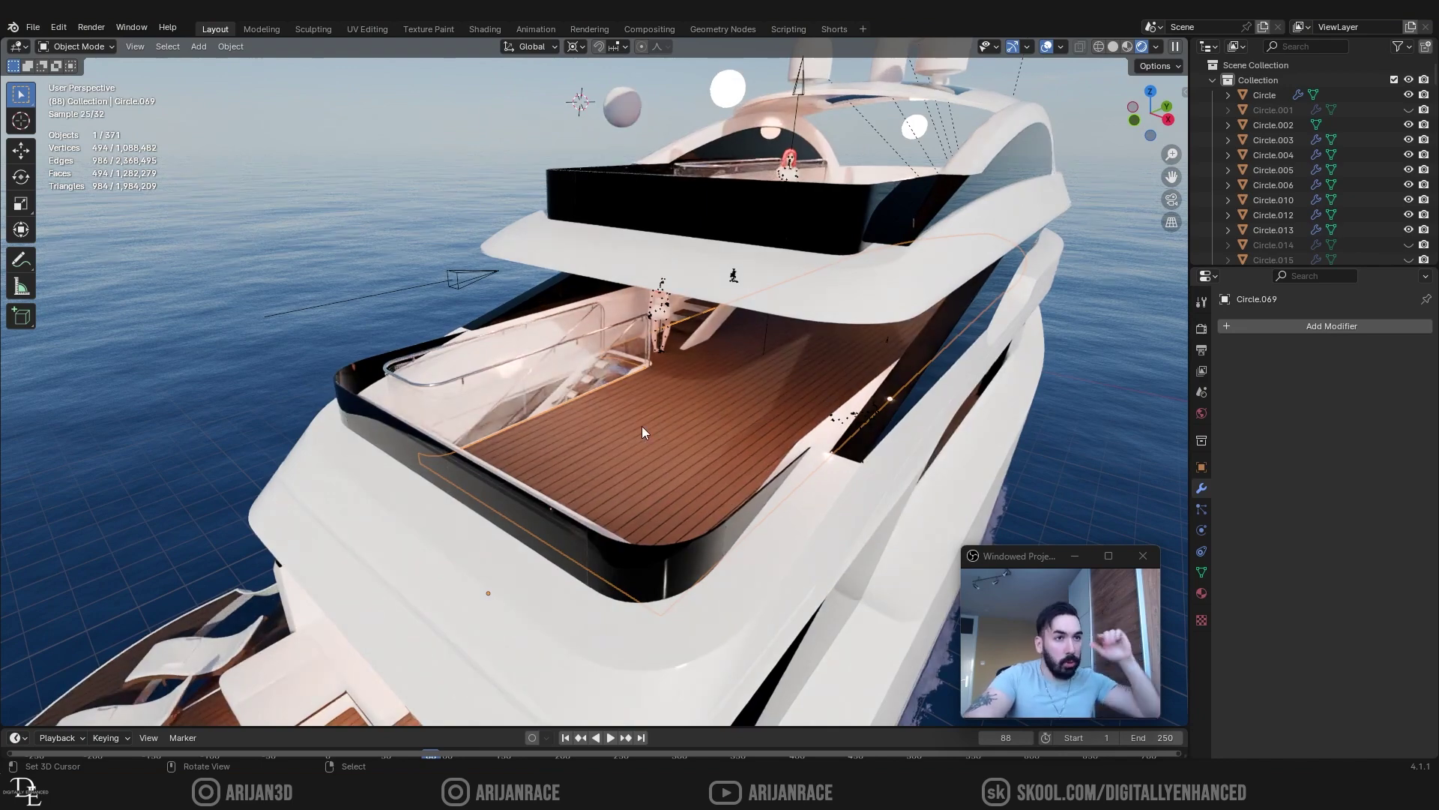
{"action": "scroll", "coordinate": [686, 471], "scroll_direction": "down", "scroll_amount": 5}
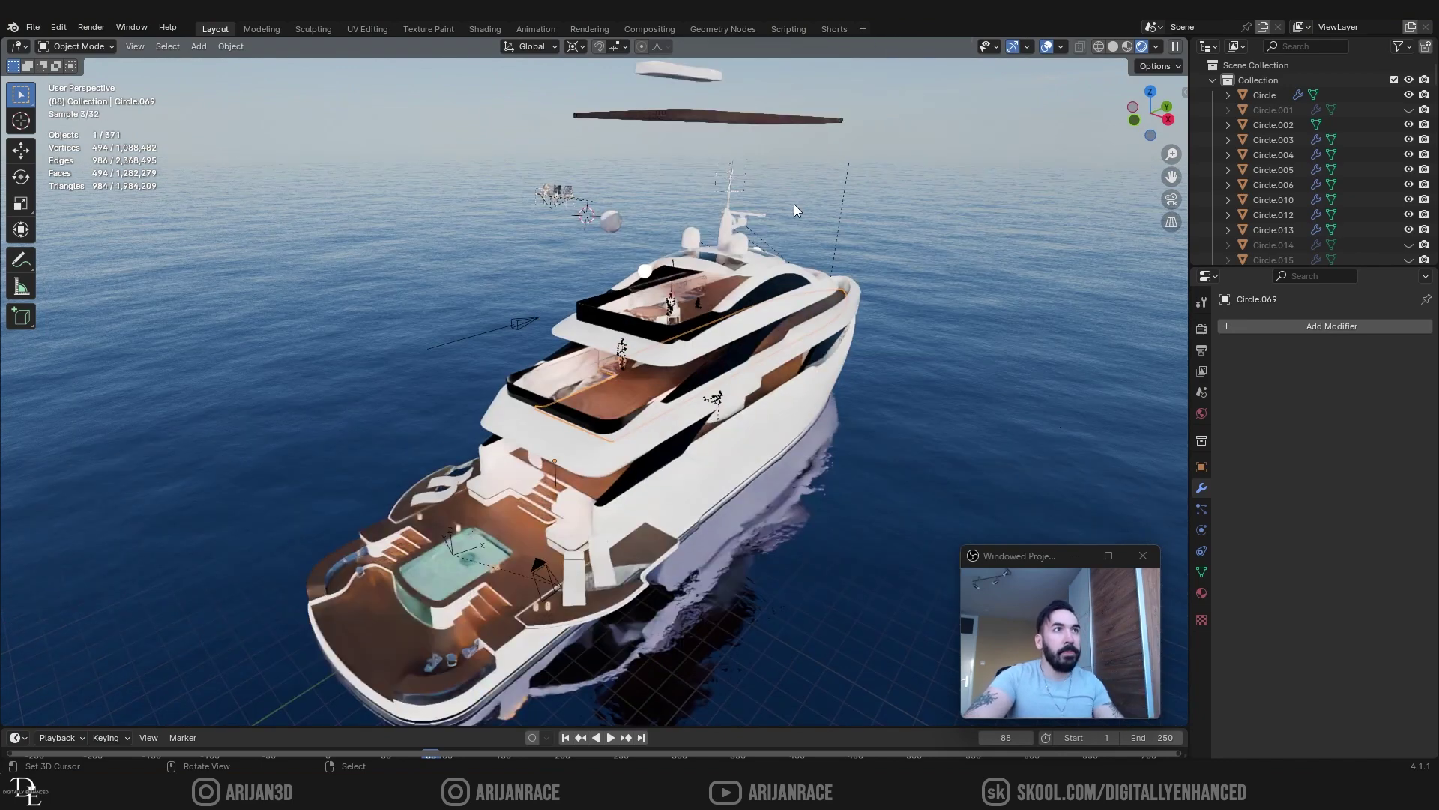
{"action": "left_click", "coordinate": [686, 117]}
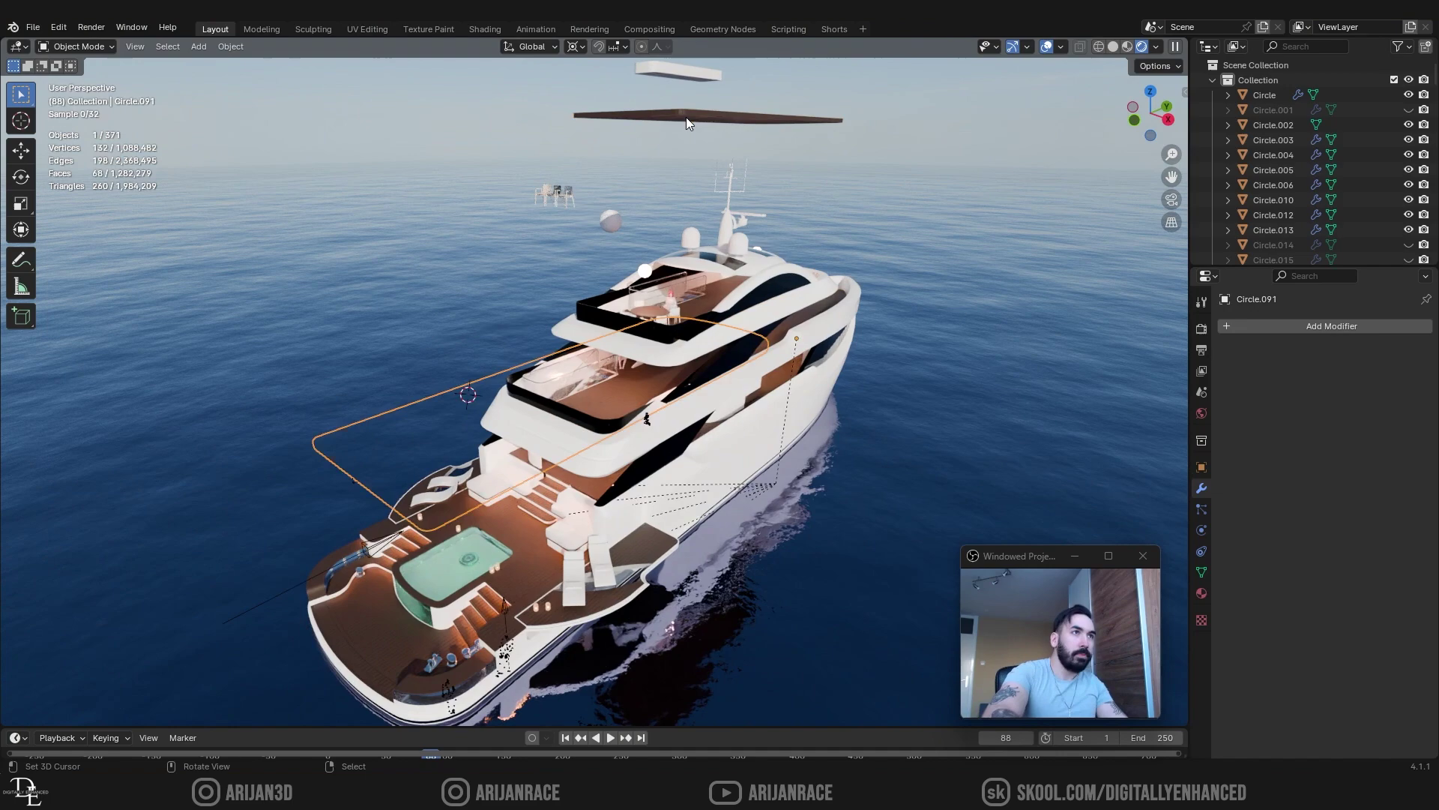
{"action": "key", "text": "KP_Decimal"}
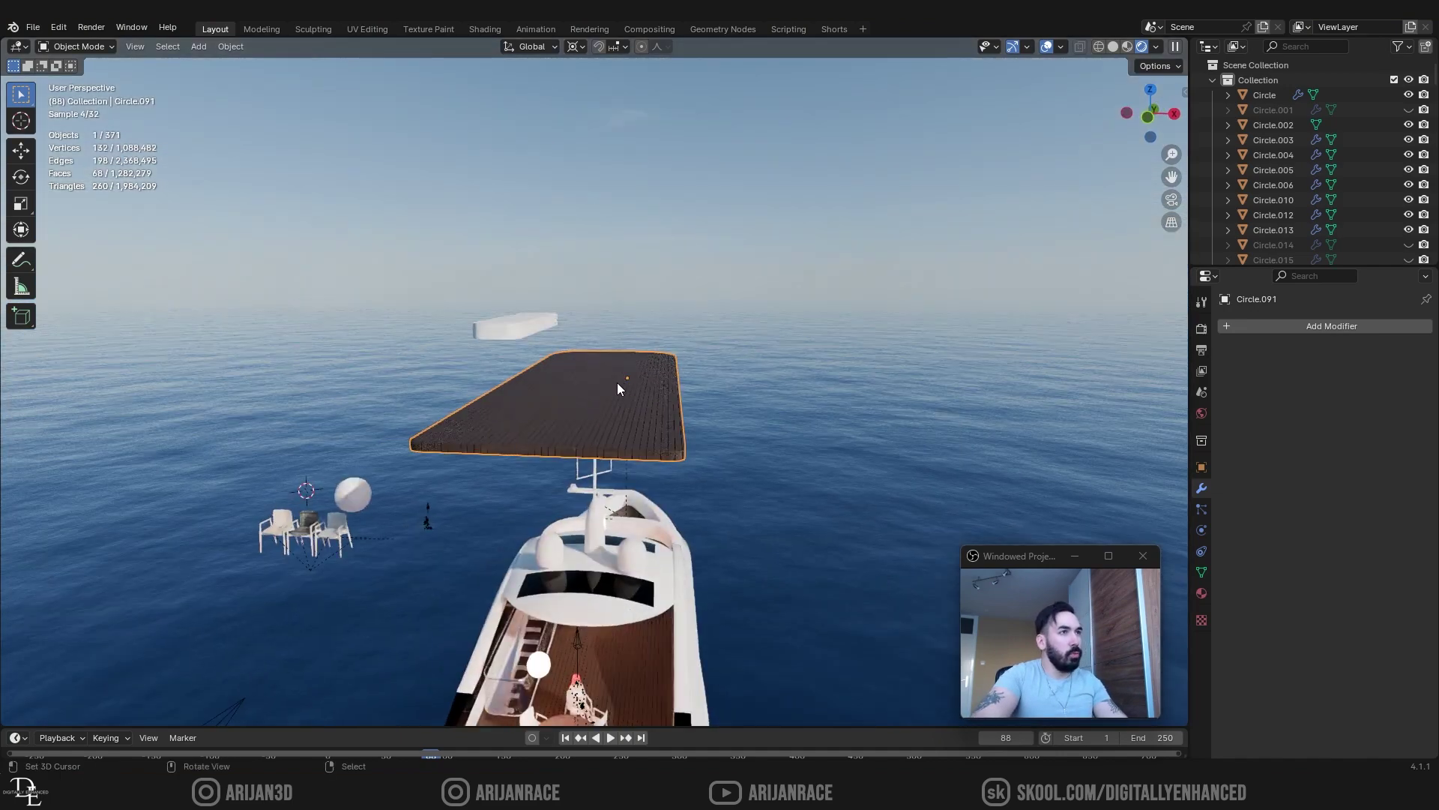
{"action": "key", "text": "Tab"}
{"action": "middle_click_drag", "start_coordinate": [618, 382], "coordinate": [617, 437]}
{"action": "scroll", "coordinate": [590, 427], "scroll_direction": "up", "scroll_amount": 3}
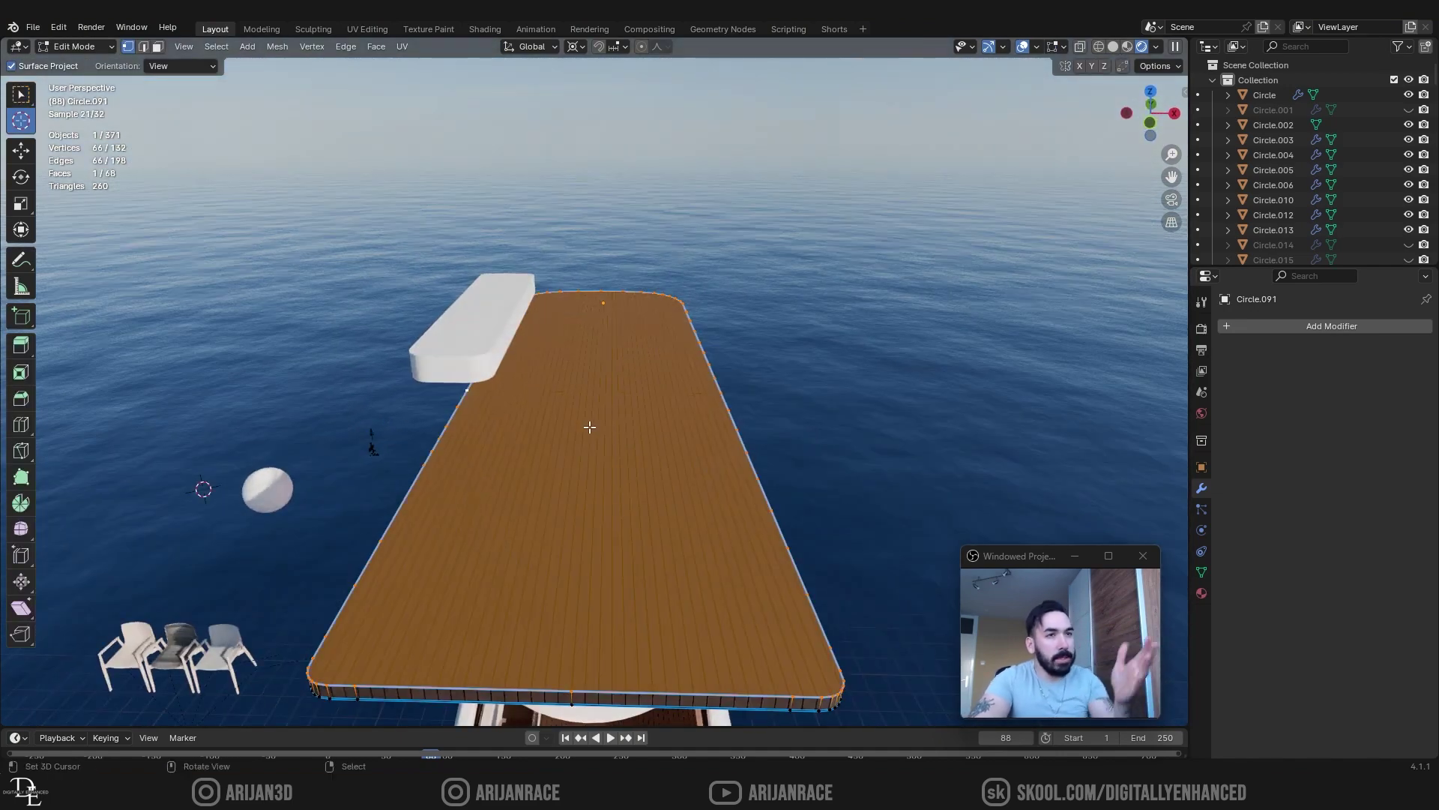
{"action": "middle_click_drag", "start_coordinate": [587, 426], "coordinate": [610, 340]}
{"action": "key", "text": "Tab"}
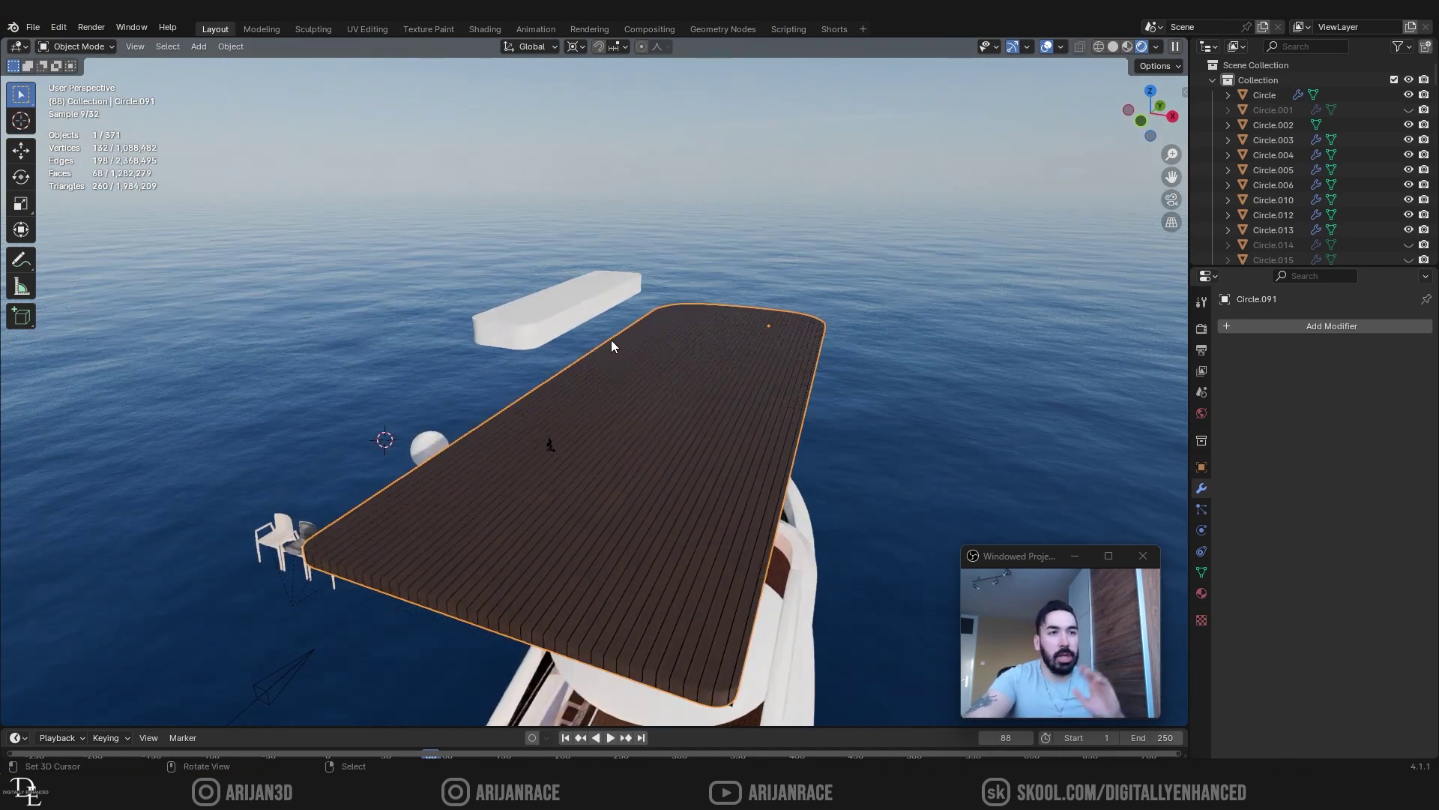
- Add a Boolean modifier set to Difference to the wooden deck panel, using the white rounded block as the cutter
{"action": "left_click", "coordinate": [1297, 330]}
{"action": "mouse_move", "coordinate": [1275, 326]}
{"action": "left_click", "coordinate": [1160, 353]}
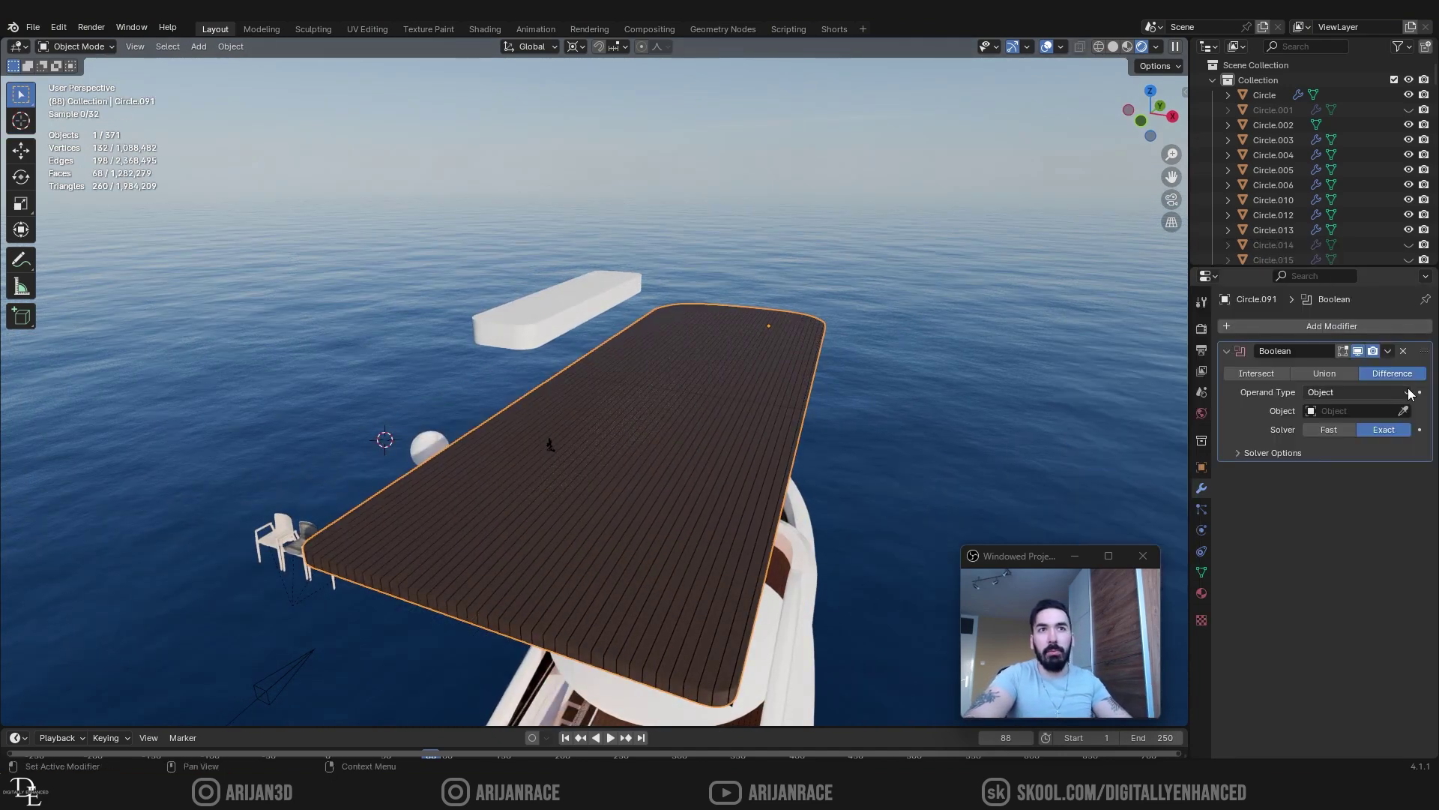
{"action": "left_click", "coordinate": [560, 306]}
- Lower the white rounded block about 2.2 m along Z so it cuts through the deck panel
{"action": "middle_click_drag", "start_coordinate": [559, 311], "coordinate": [600, 337]}
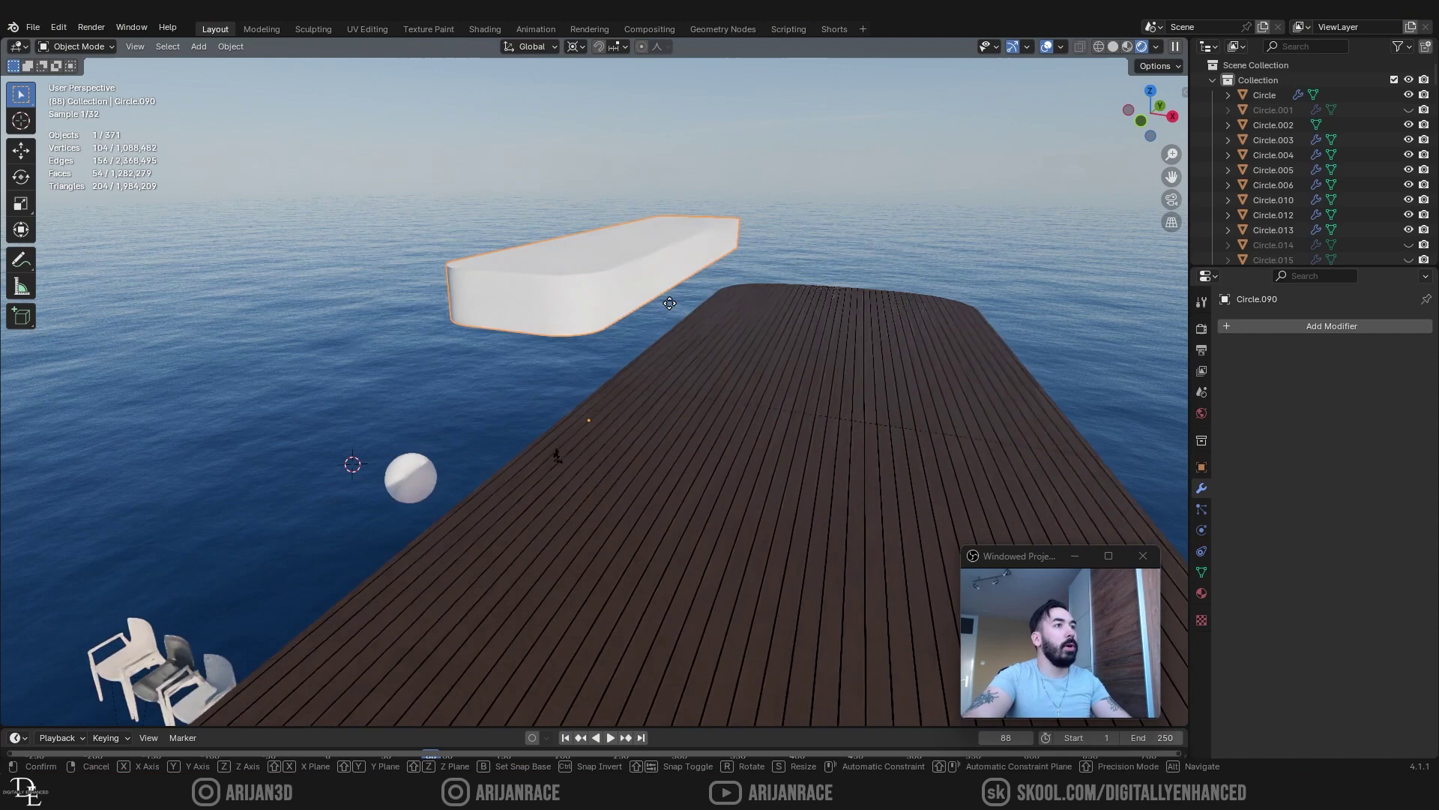
{"action": "key", "text": "g"}
{"action": "key", "text": "z"}
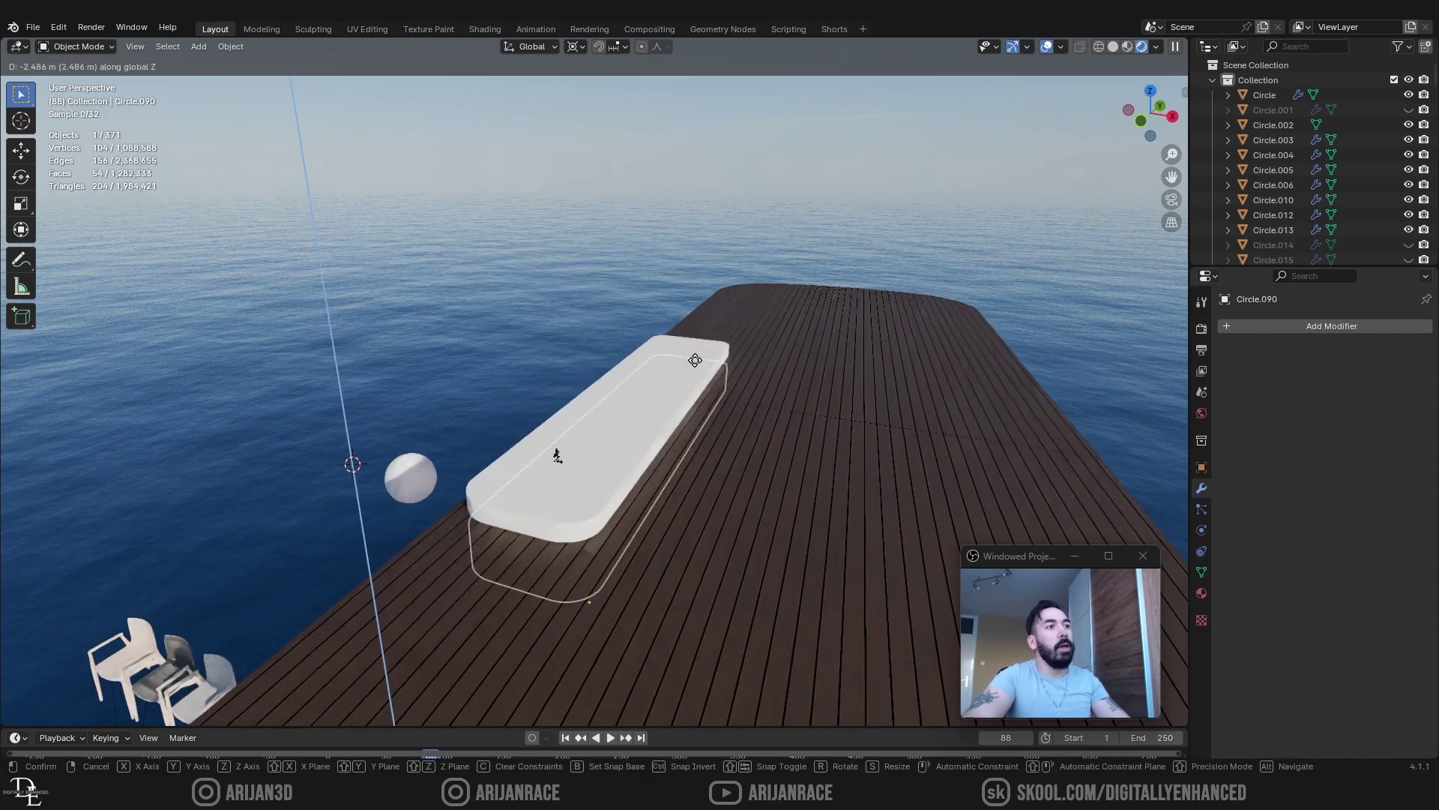
{"action": "left_click", "coordinate": [692, 323]}
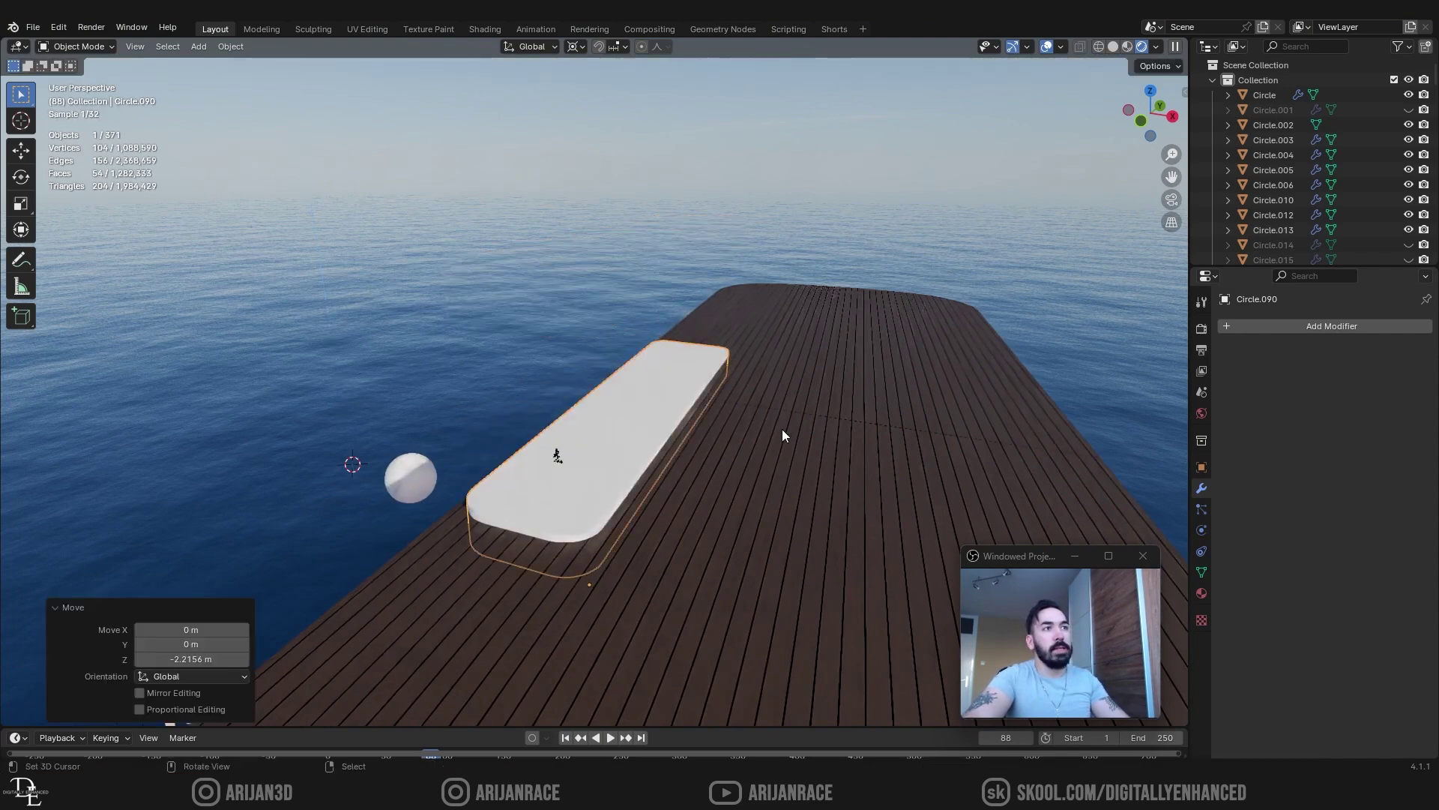
- Apply the deck panel's Boolean modifier and delete the white block, exposing the panel's mesh in Edit Mode
{"action": "key", "text": "ctrl+a"}
{"action": "key", "text": "Delete"}
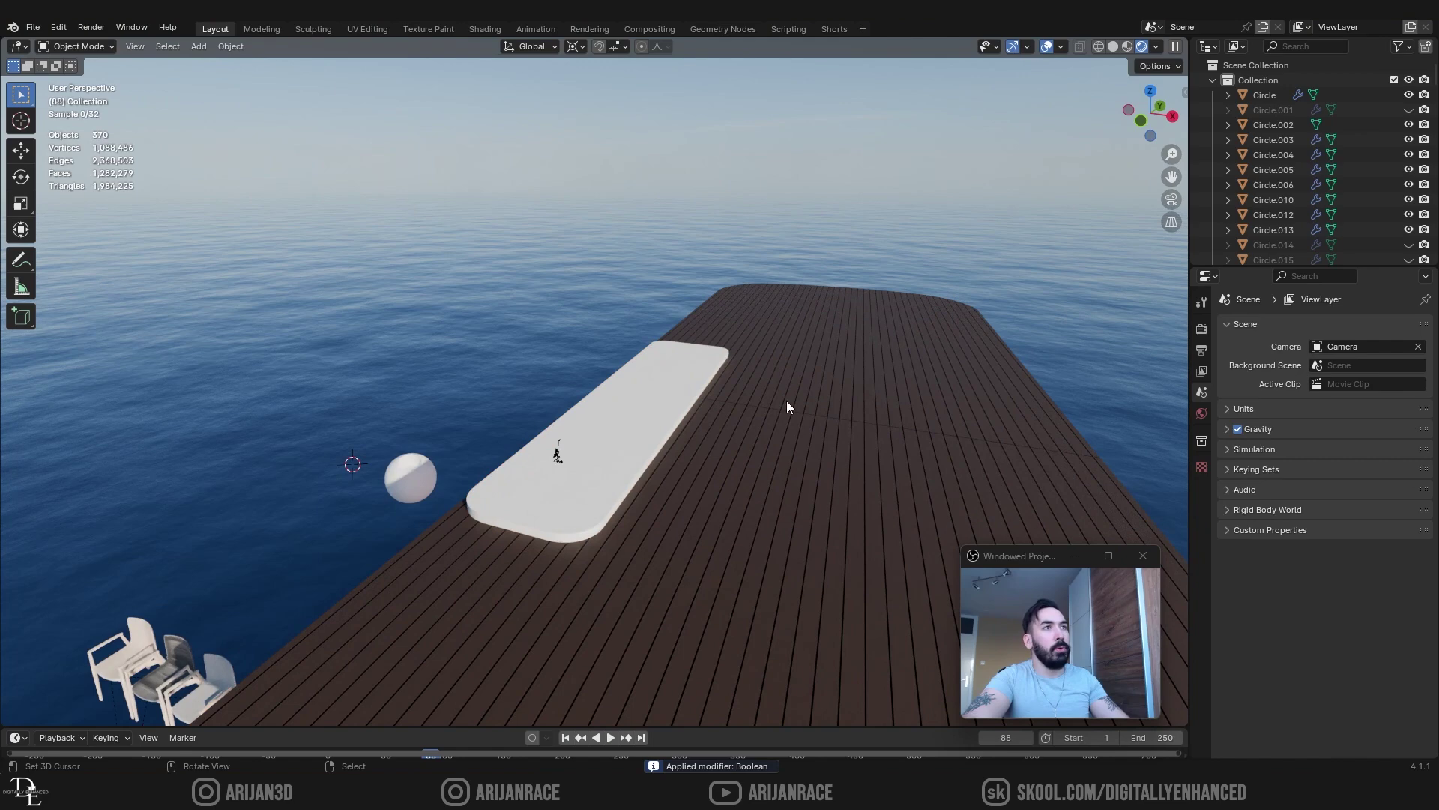
{"action": "right_click", "coordinate": [786, 400]}
{"action": "key", "text": "Tab"}
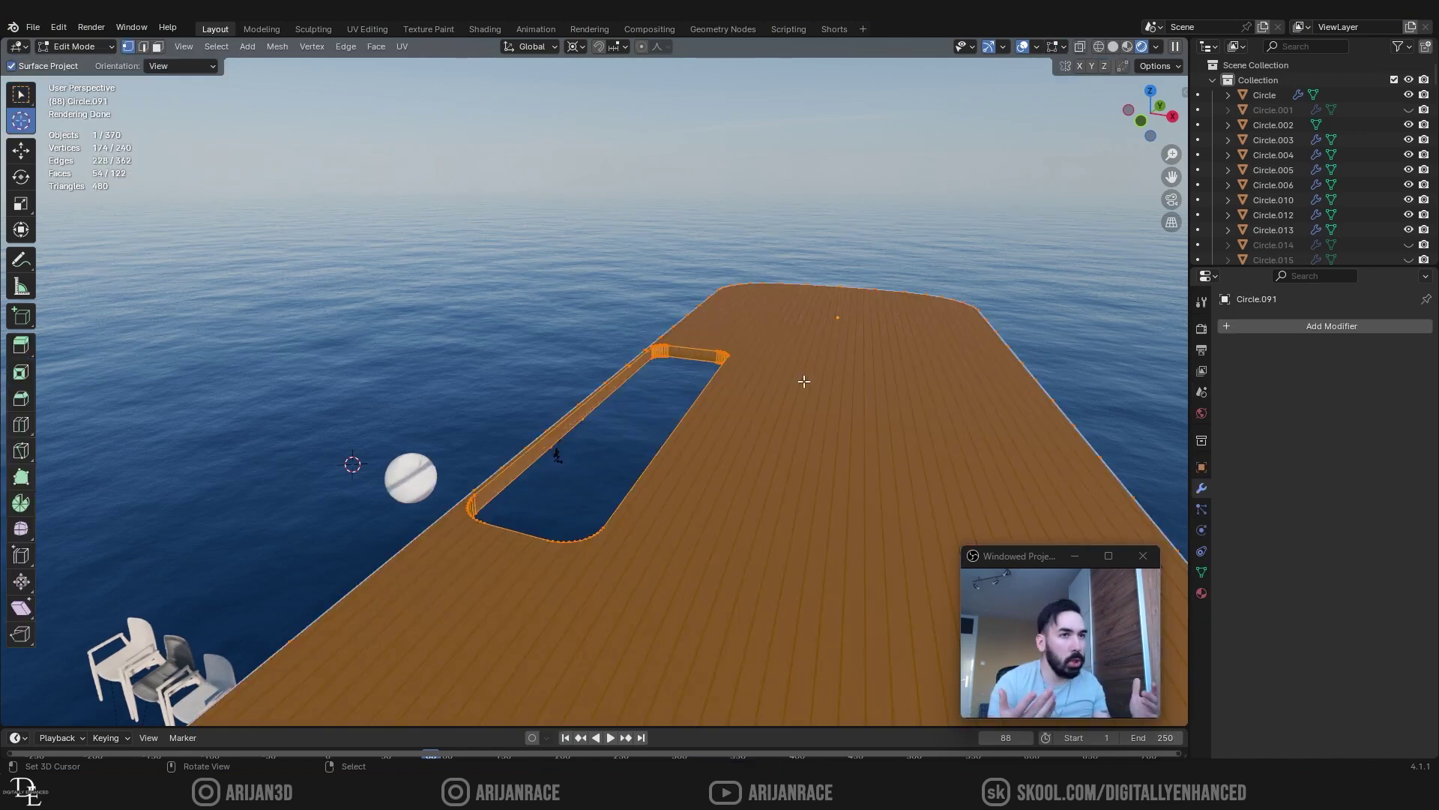
- Switch the viewport to solid shading and examine the cutout in the deck panel in Object Mode
{"action": "left_click", "coordinate": [1113, 47]}
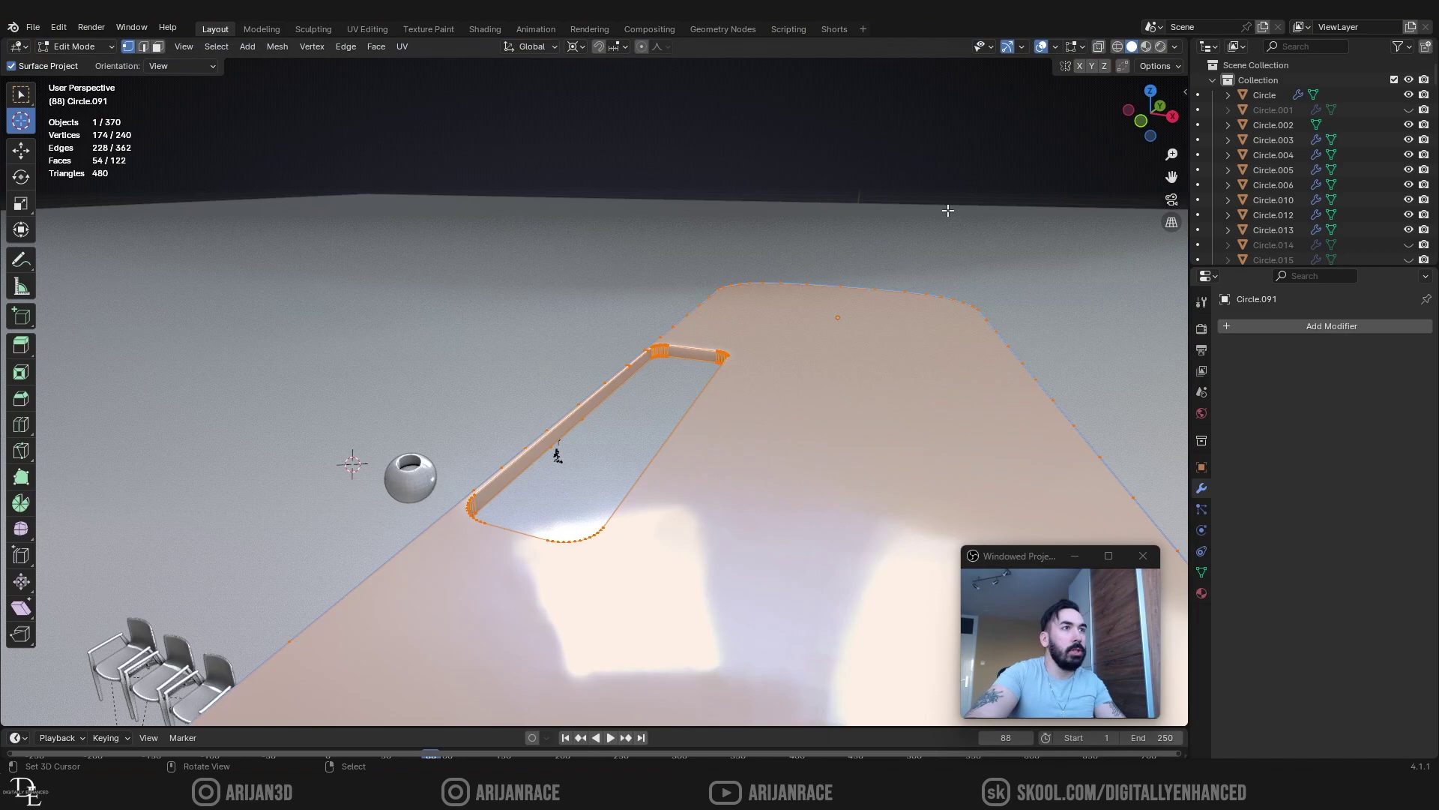
{"action": "scroll", "coordinate": [948, 210], "scroll_direction": "down", "scroll_amount": 3}
{"action": "key", "text": "Tab"}
{"action": "middle_click_drag", "start_coordinate": [699, 402], "coordinate": [674, 398]}
{"action": "scroll", "coordinate": [675, 405], "scroll_direction": "down", "scroll_amount": 3}
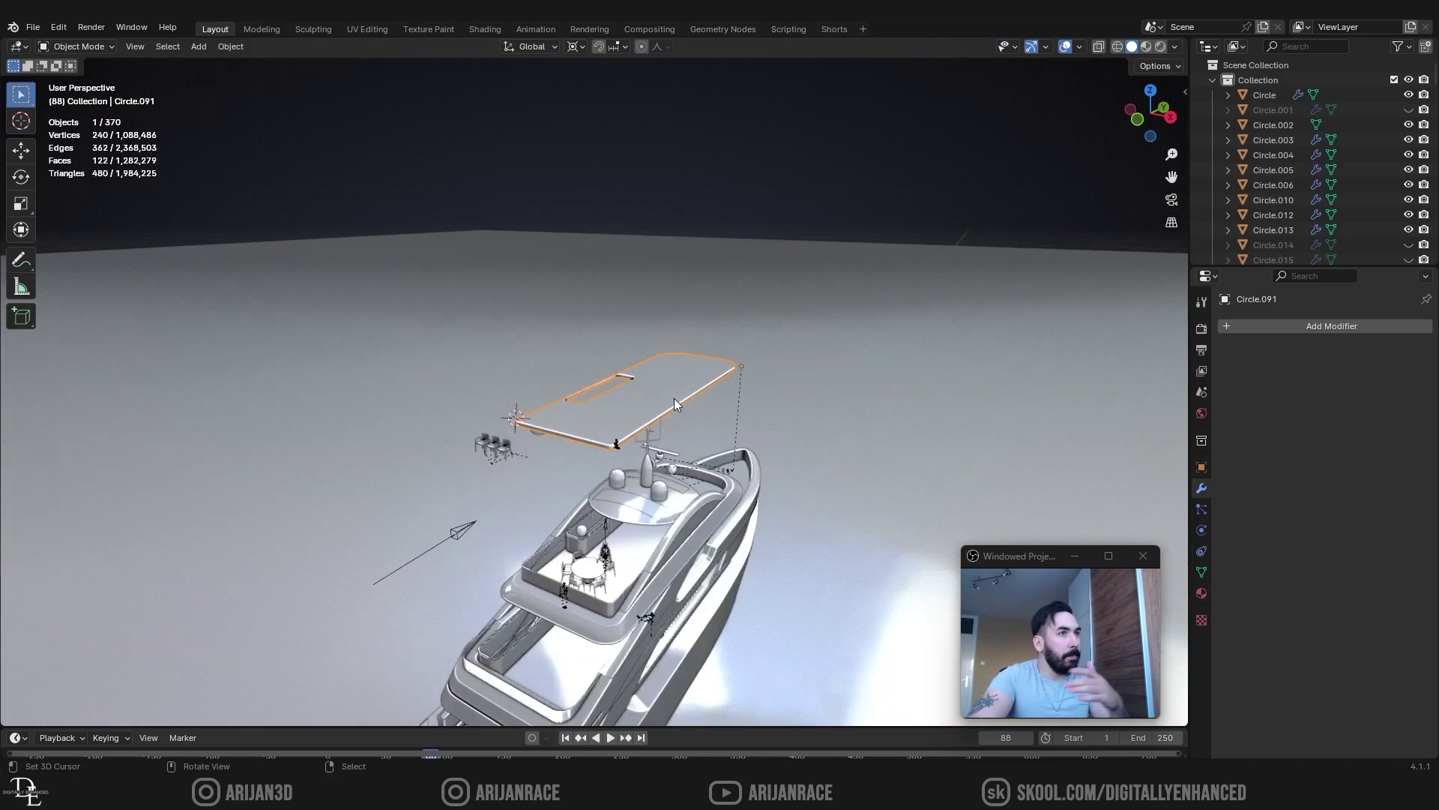
{"action": "scroll", "coordinate": [674, 398], "scroll_direction": "up", "scroll_amount": 8}
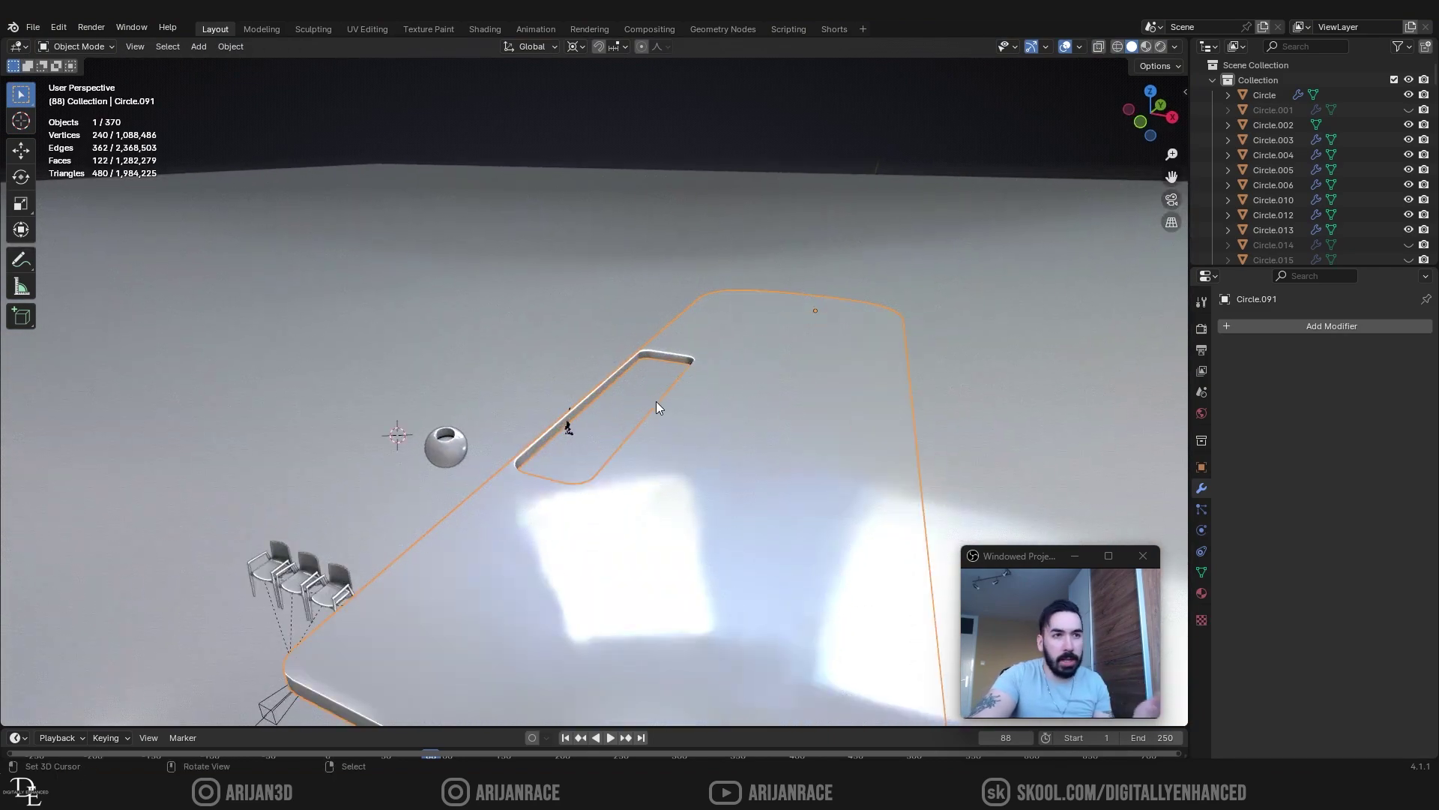
{"action": "middle_click_drag", "start_coordinate": [656, 402], "coordinate": [687, 423]}
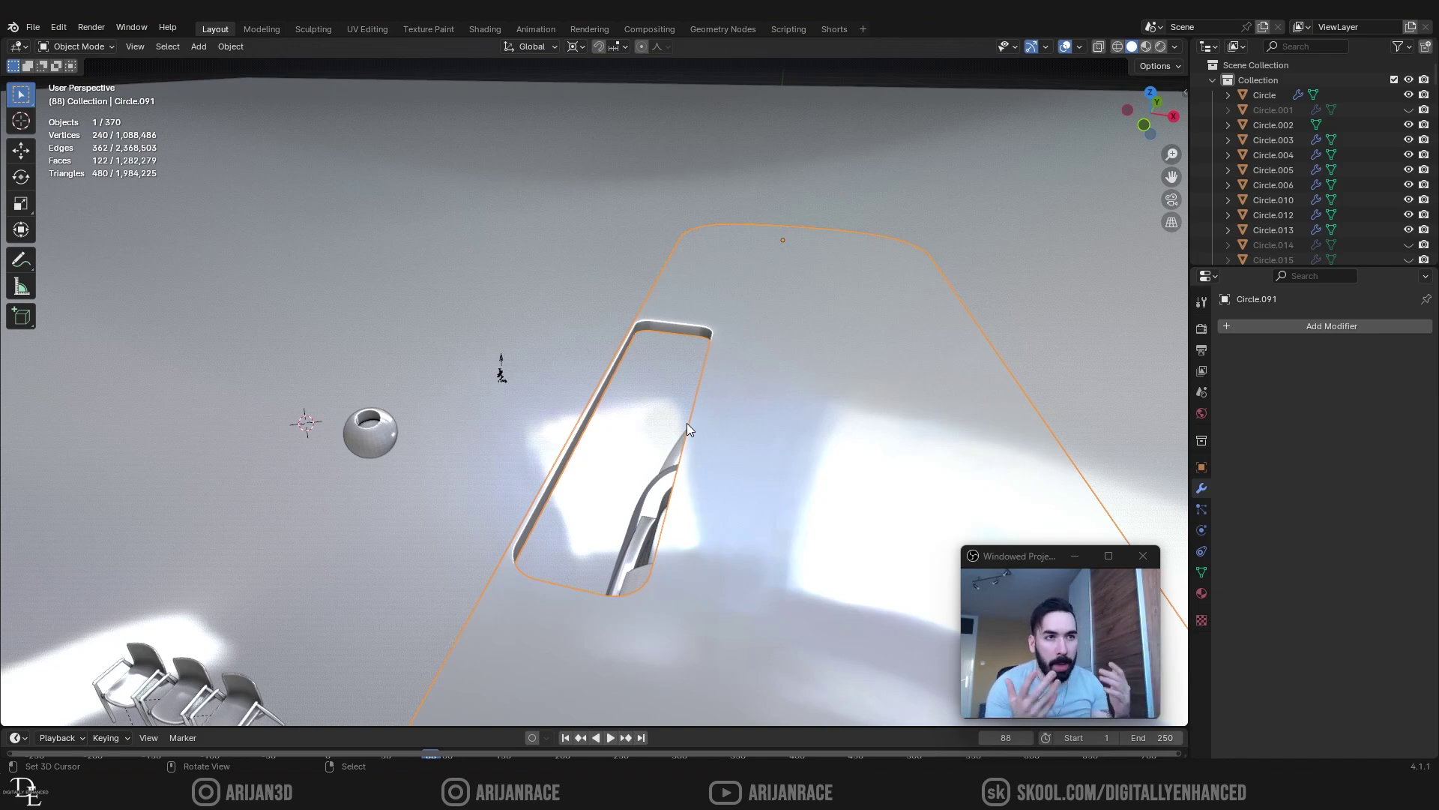
- Add a cube at the center of the existing holed sphere and move it beside that sphere
{"action": "left_click", "coordinate": [357, 455]}
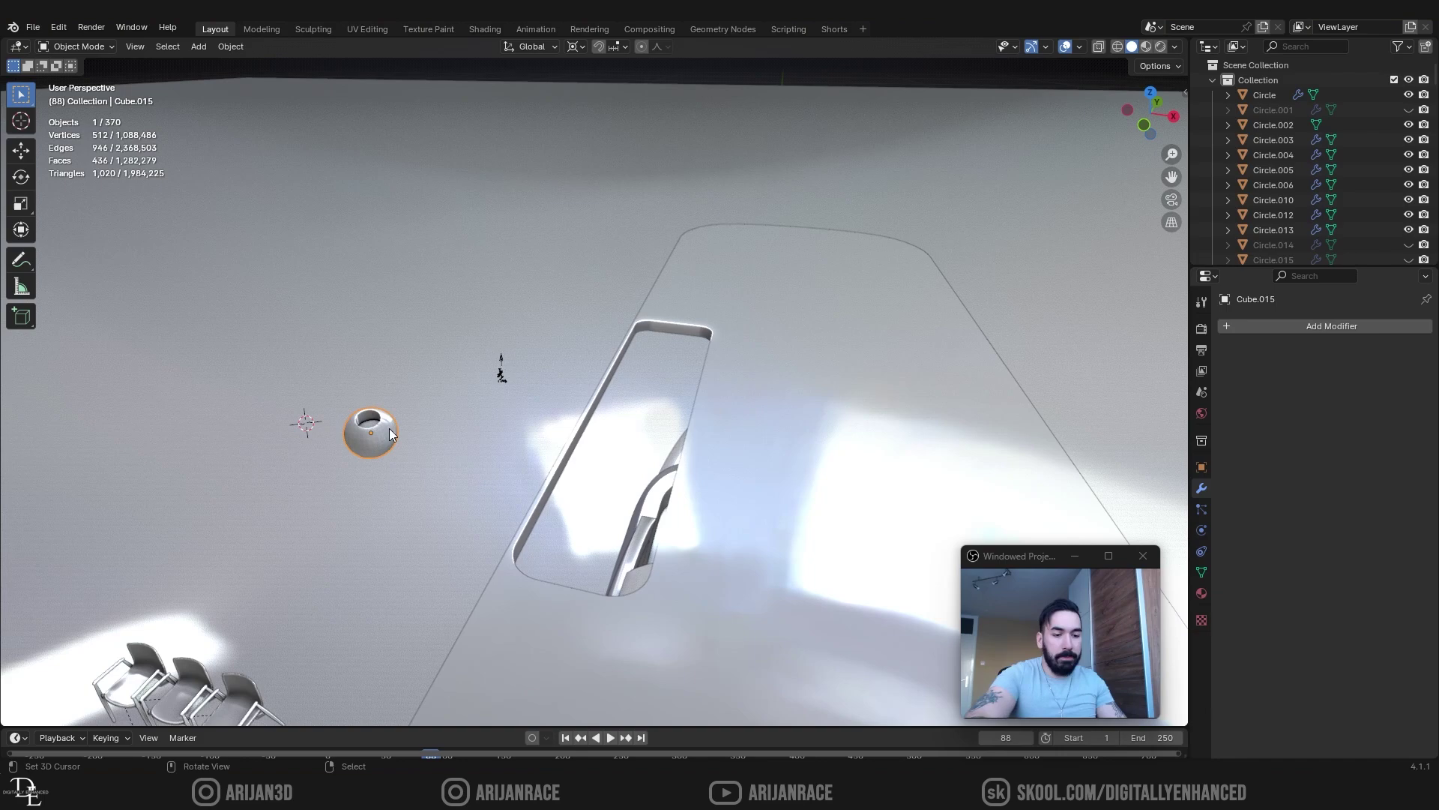
{"action": "key", "text": "KP_Decimal"}
{"action": "scroll", "coordinate": [785, 453], "scroll_direction": "down", "scroll_amount": 6}
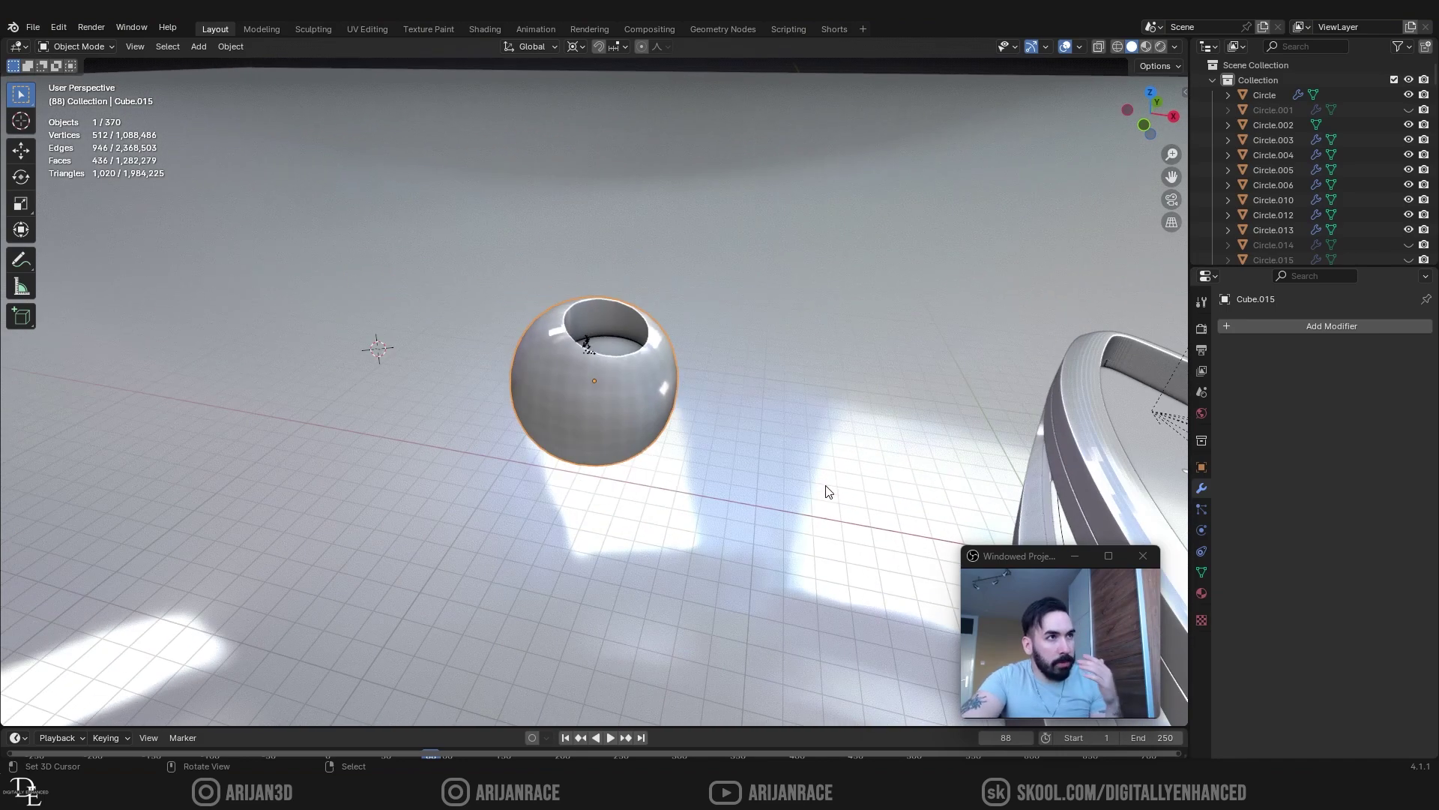
{"action": "key", "text": "shift+s"}
{"action": "left_click", "coordinate": [677, 438]}
{"action": "key", "text": "shift+a"}
{"action": "mouse_move", "coordinate": [661, 379]}
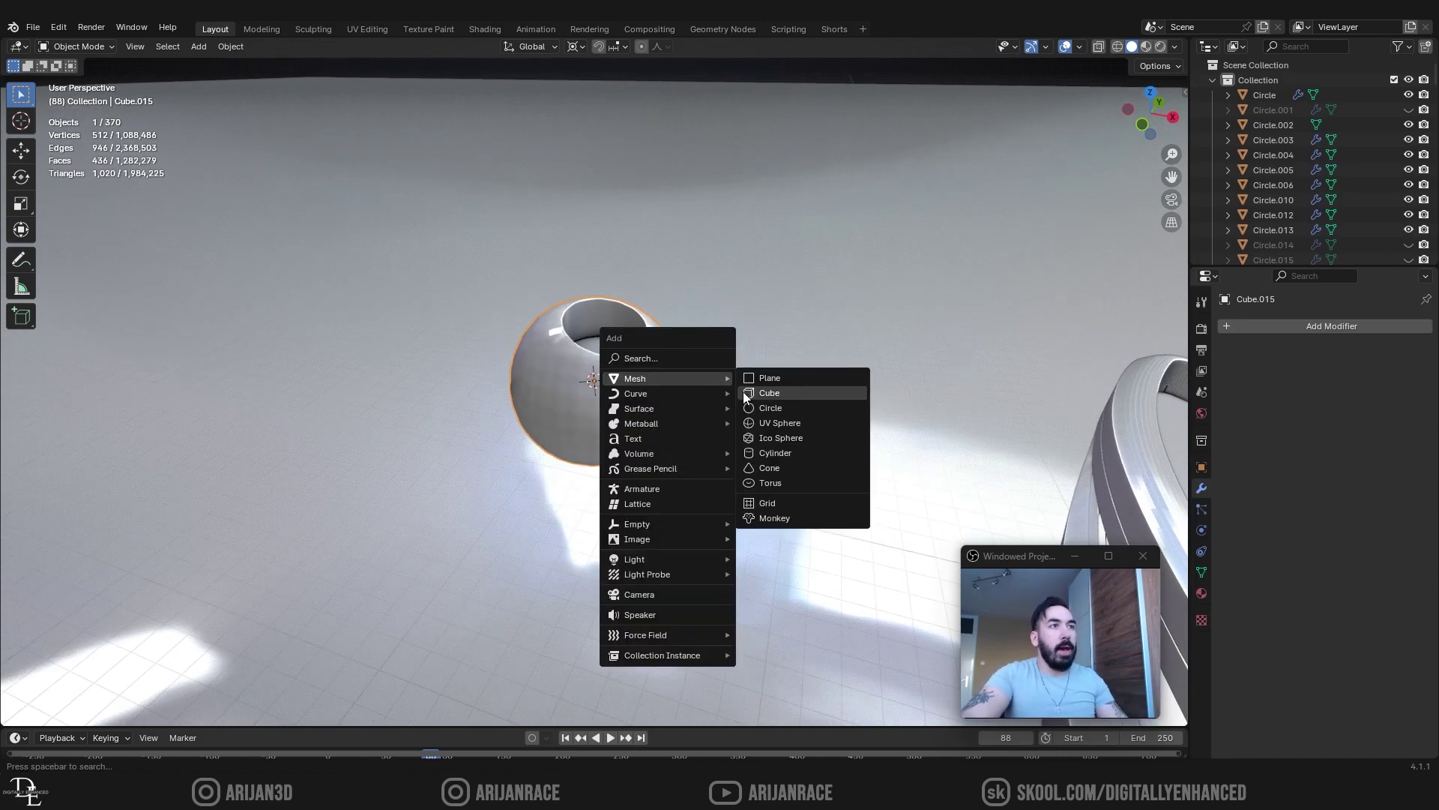
{"action": "left_click", "coordinate": [744, 391]}
{"action": "key", "text": "g"}
{"action": "left_click", "coordinate": [429, 380]}
- Round the cube into a sphere with a level 3 Subdivision modifier and apply the modifier
{"action": "key", "text": "ctrl+2"}
{"action": "key", "text": "ctrl+3"}
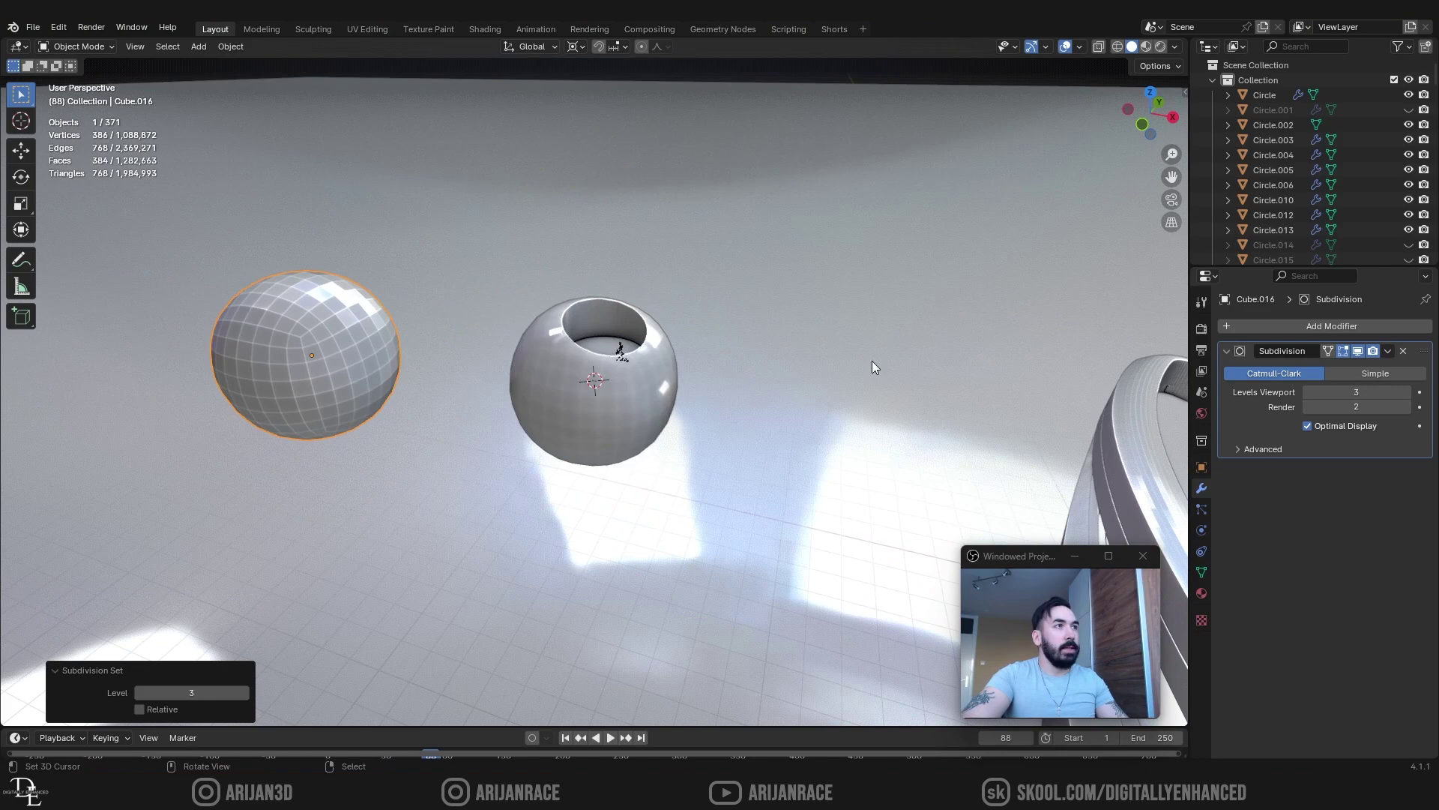
{"action": "key", "text": "ctrl+a"}
- Add a cylinder at the new sphere's center and scale it down to about 0.43, narrower than the sphere
{"action": "middle_click_drag", "start_coordinate": [983, 390], "coordinate": [626, 395]}
{"action": "key", "text": "shift+s"}
{"action": "left_click", "coordinate": [626, 394]}
{"action": "key", "text": "shift+a"}
{"action": "mouse_move", "coordinate": [552, 395]}
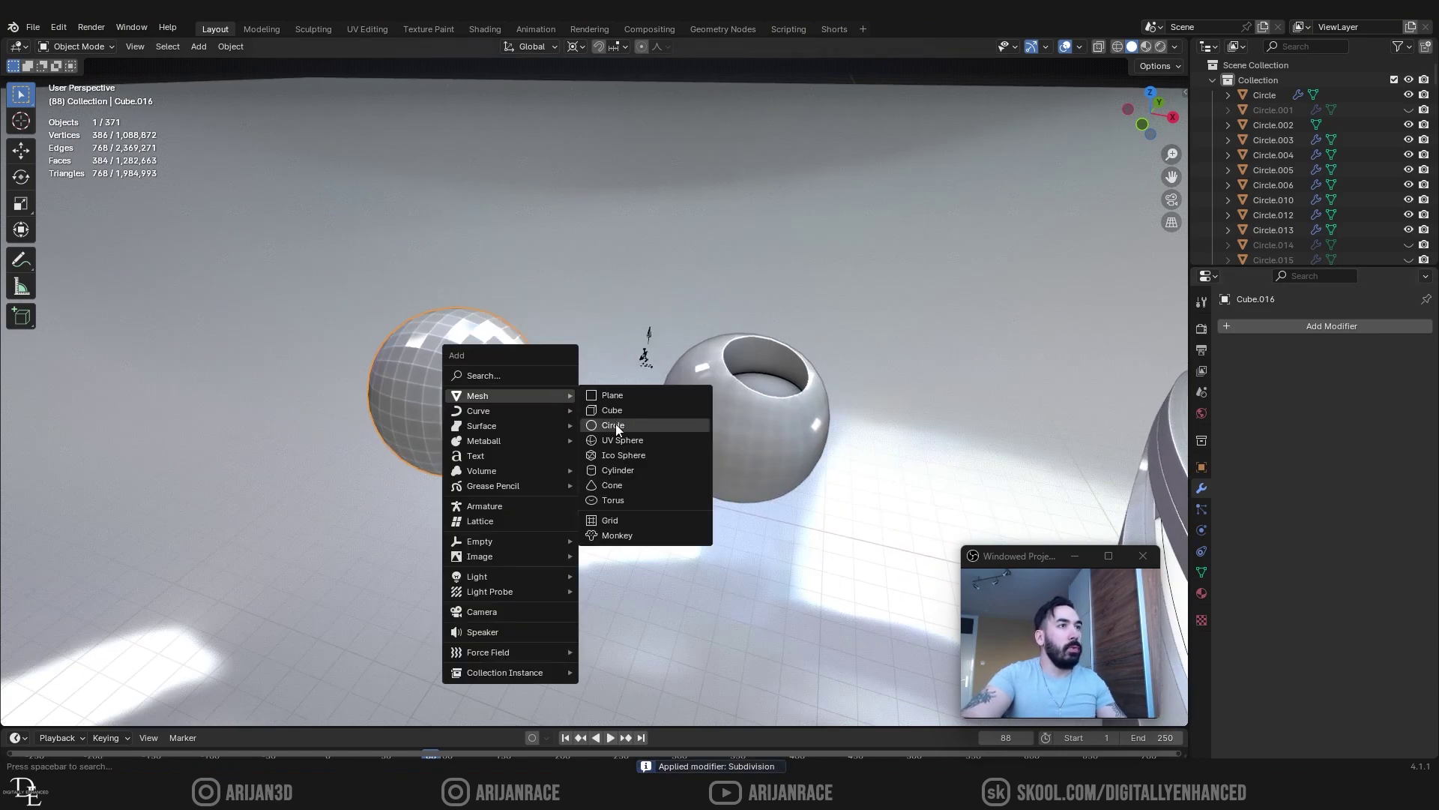
{"action": "left_click", "coordinate": [619, 467]}
{"action": "key", "text": "s"}
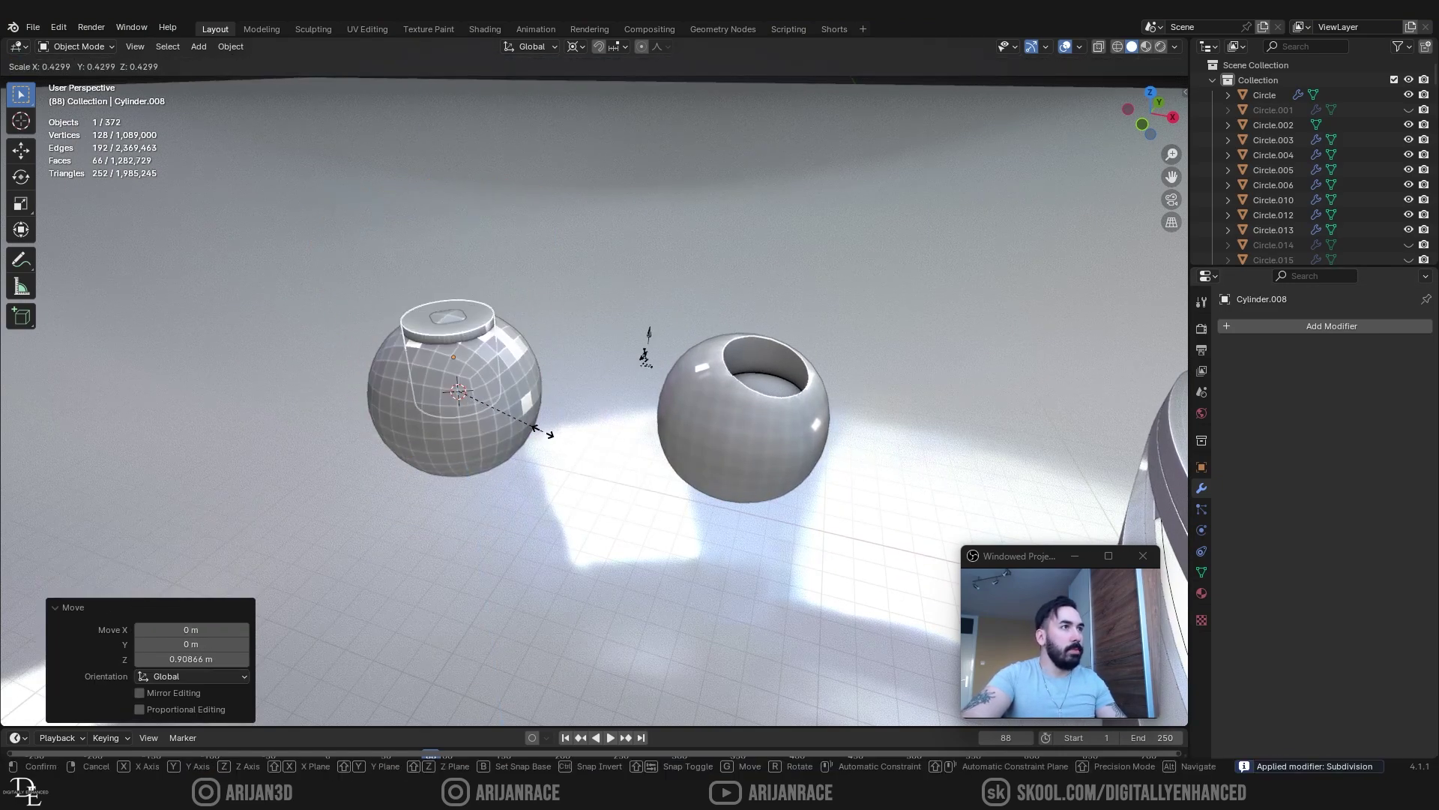
{"action": "left_click", "coordinate": [532, 426]}
- Shift the cylinder horizontally and raise it about 0.37 m so it protrudes from the new sphere's top
{"action": "key", "text": "g"}
{"action": "key", "text": "shift+z"}
{"action": "left_click", "coordinate": [562, 466]}
{"action": "key", "text": "g"}
{"action": "key", "text": "z"}
{"action": "left_click", "coordinate": [552, 434]}
- Refine the cylinder's horizontal placement over the upper part of the new sphere
{"action": "middle_click_drag", "start_coordinate": [552, 434], "coordinate": [701, 504], "text": "shift"}
{"action": "scroll", "coordinate": [705, 502], "scroll_direction": "up", "scroll_amount": 3}
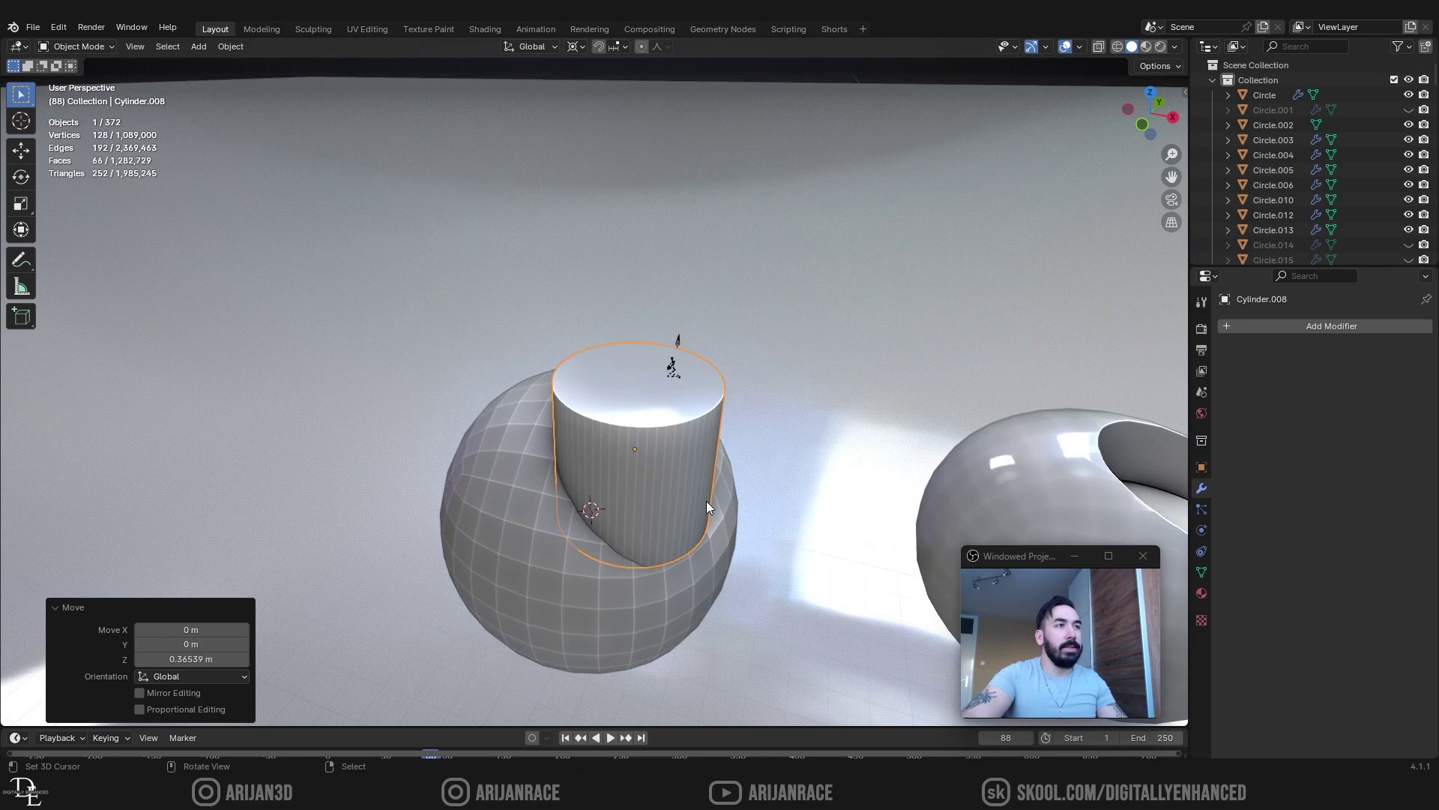
{"action": "key", "text": "g"}
{"action": "key", "text": "shift+z"}
{"action": "left_click", "coordinate": [682, 474]}
{"action": "left_click", "coordinate": [696, 531]}
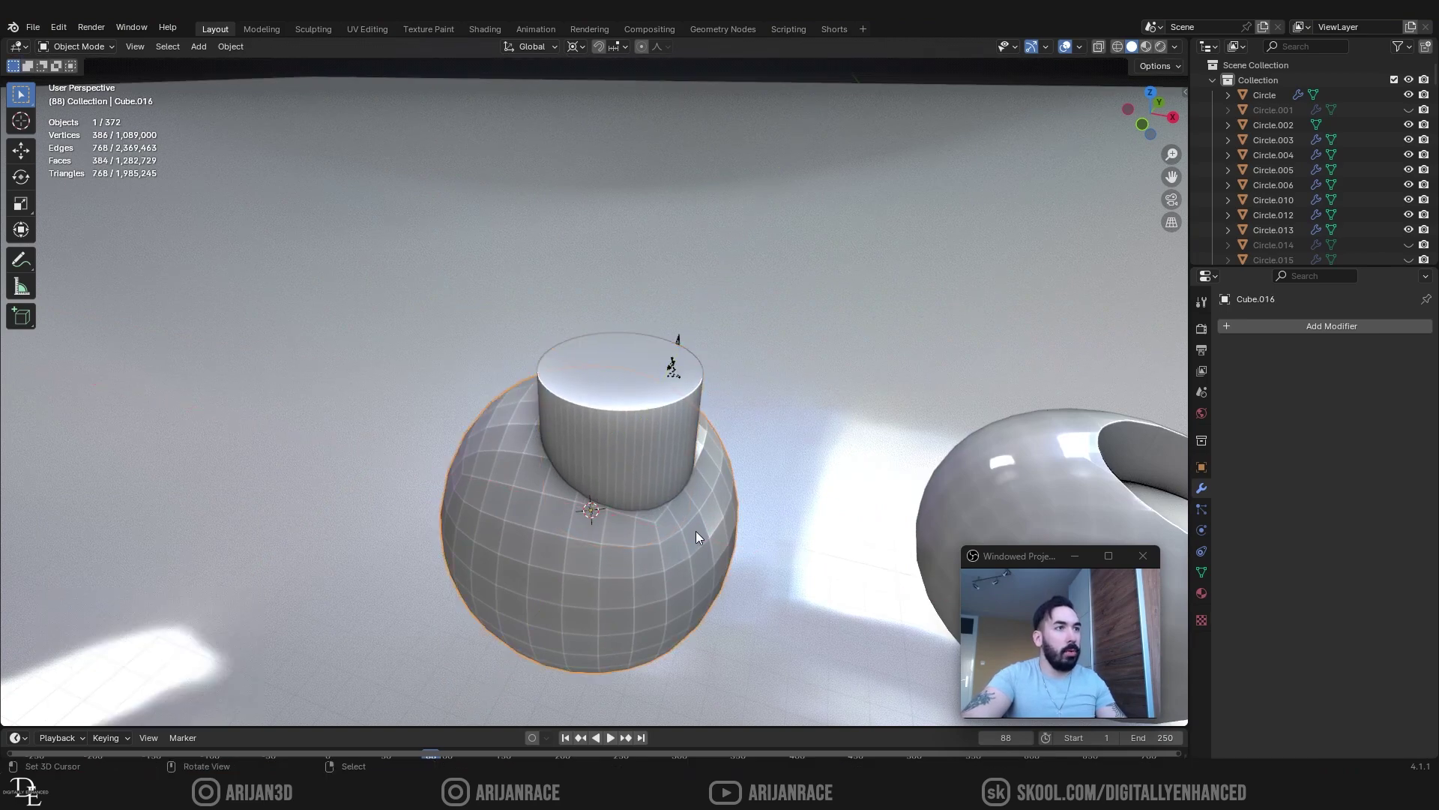
{"action": "left_click", "coordinate": [652, 468]}
{"action": "key", "text": "g"}
{"action": "left_click", "coordinate": [652, 467]}
- Add a Boolean Difference modifier to the new sphere with the cylinder as its cutting object
{"action": "left_click", "coordinate": [720, 518]}
{"action": "left_click", "coordinate": [1298, 326]}
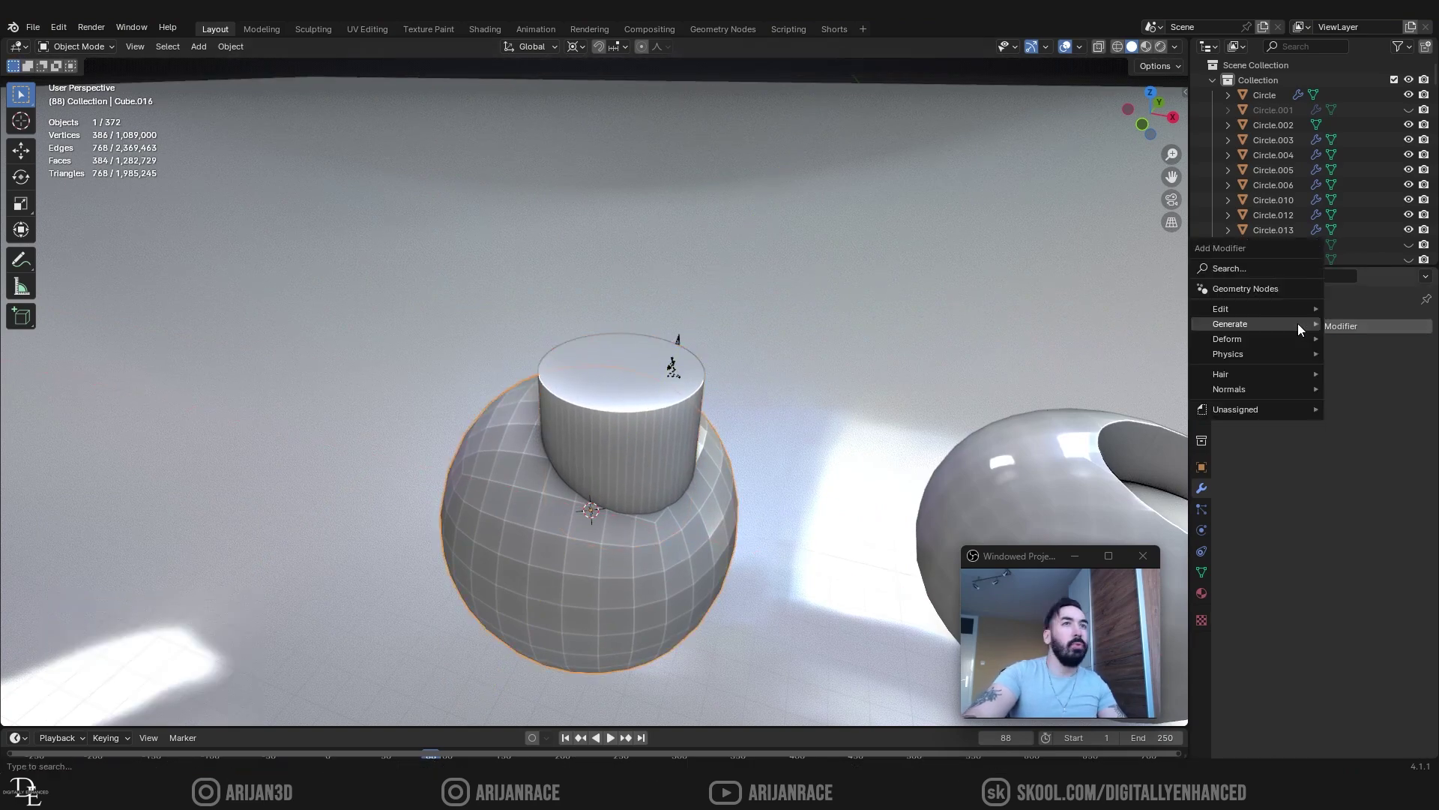
{"action": "mouse_move", "coordinate": [1285, 329]}
{"action": "left_click", "coordinate": [1124, 352]}
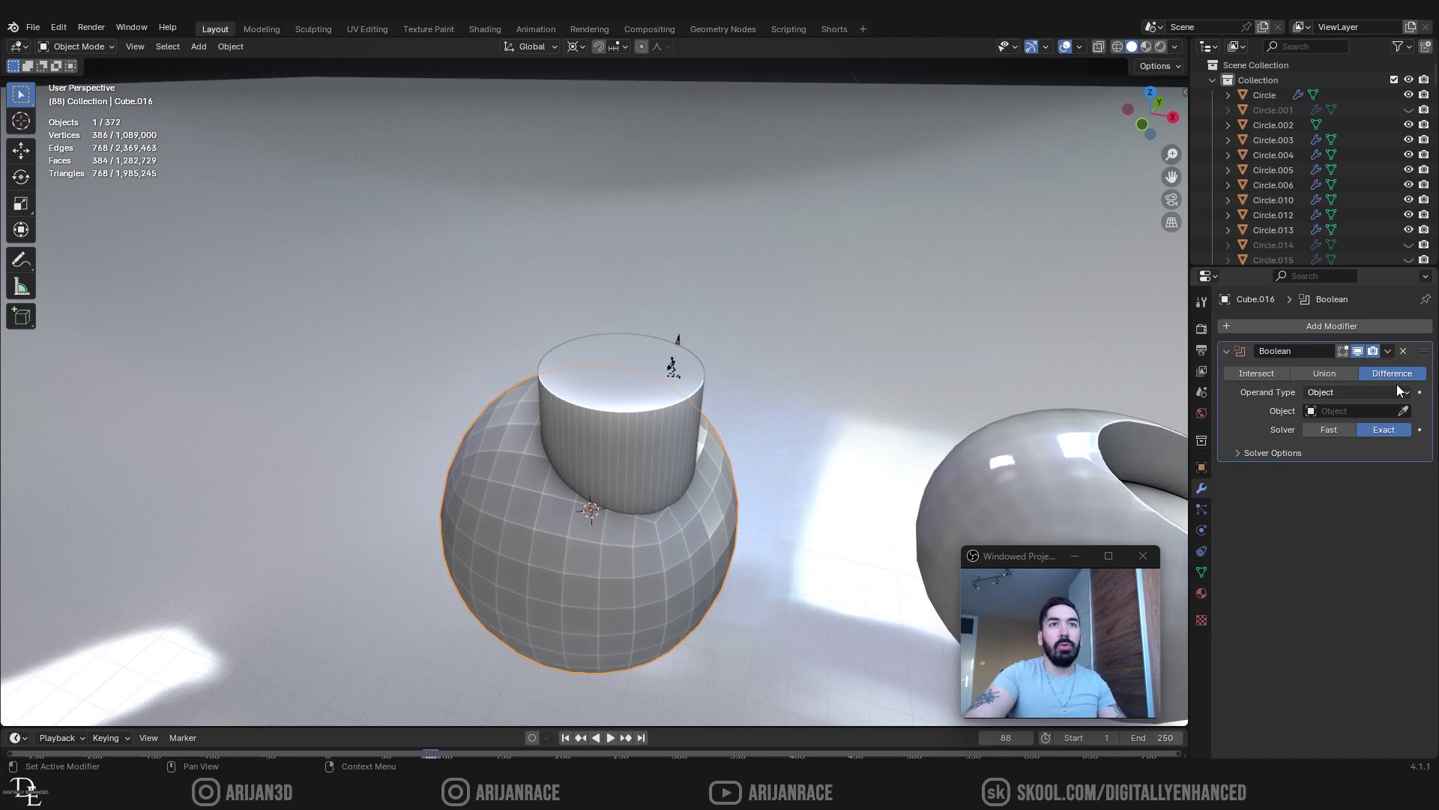
{"action": "left_click", "coordinate": [1400, 410]}
{"action": "left_click", "coordinate": [673, 369]}
- Apply the sphere's Boolean modifier and delete the cylinder
{"action": "middle_click_drag", "start_coordinate": [757, 422], "coordinate": [556, 371]}
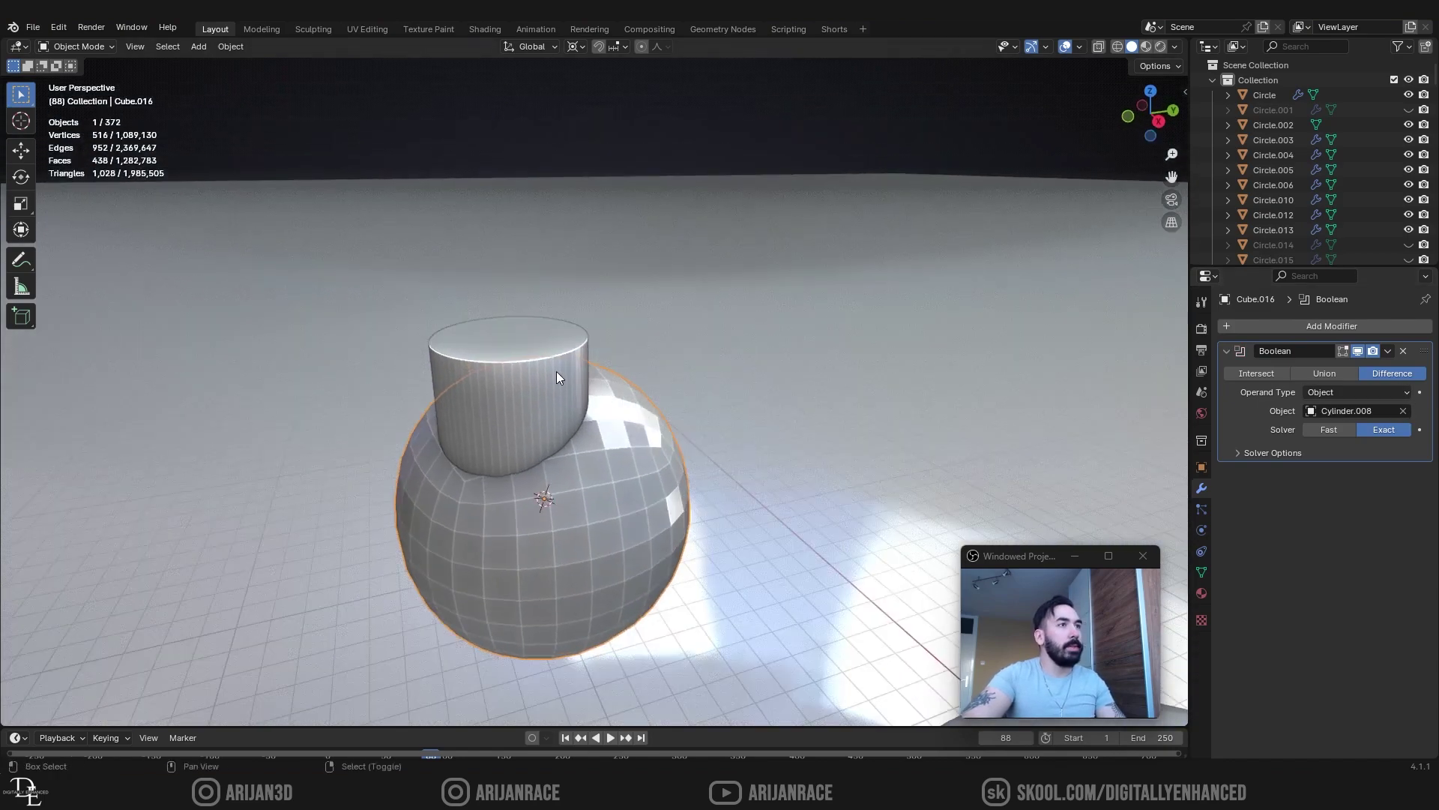
{"action": "scroll", "coordinate": [556, 371], "scroll_direction": "up", "scroll_amount": 4}
{"action": "left_click", "coordinate": [708, 388]}
{"action": "scroll", "coordinate": [708, 389], "scroll_direction": "down", "scroll_amount": 3}
{"action": "left_click", "coordinate": [806, 458]}
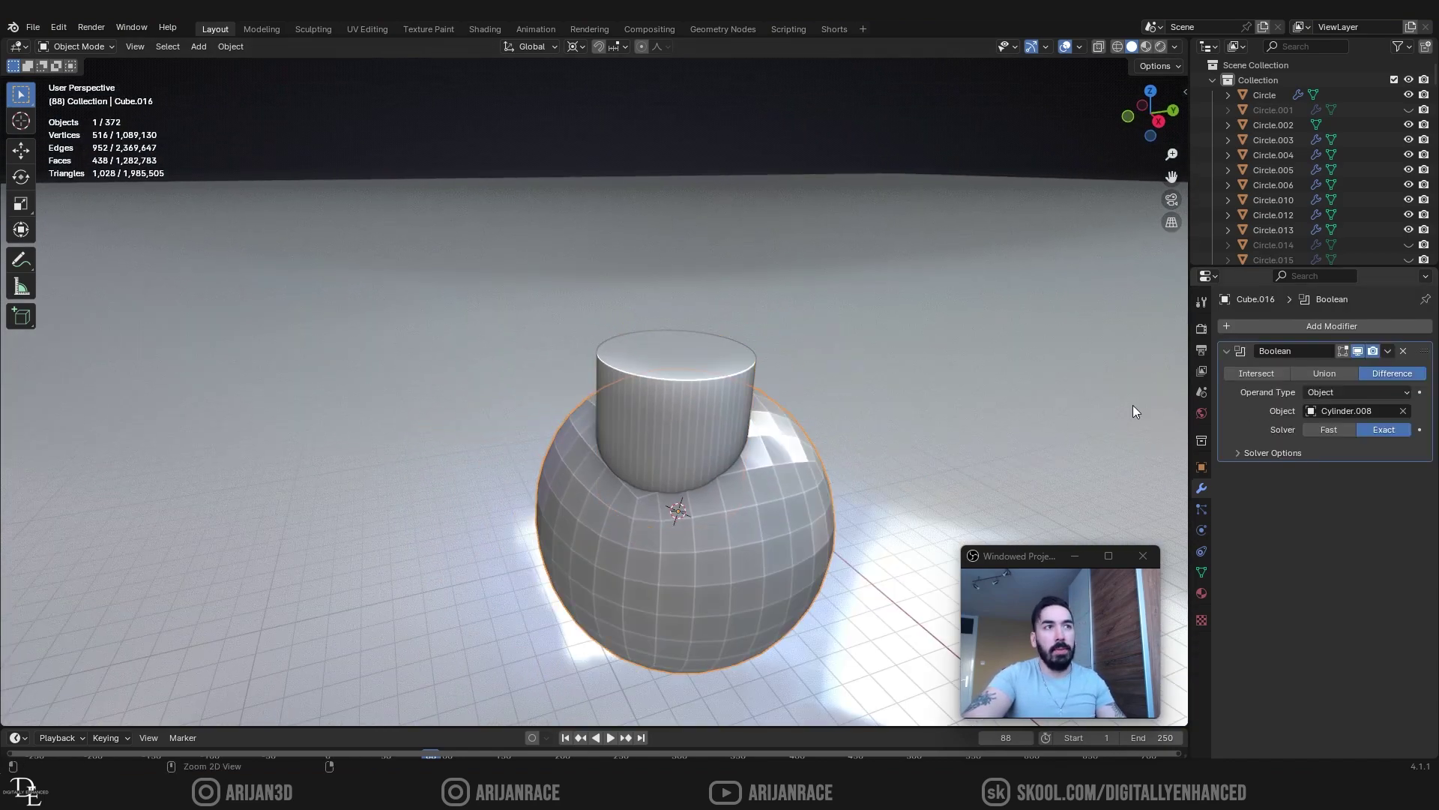
{"action": "key", "text": "ctrl+a"}
{"action": "left_click", "coordinate": [667, 402]}
{"action": "key", "text": "x"}
{"action": "left_click", "coordinate": [664, 402]}
- Examine the topology around the round hole cut into the new sphere, in Edit Mode and Object Mode
{"action": "left_click", "coordinate": [766, 444]}
{"action": "key", "text": "Tab"}
{"action": "scroll", "coordinate": [719, 431], "scroll_direction": "up", "scroll_amount": 2}
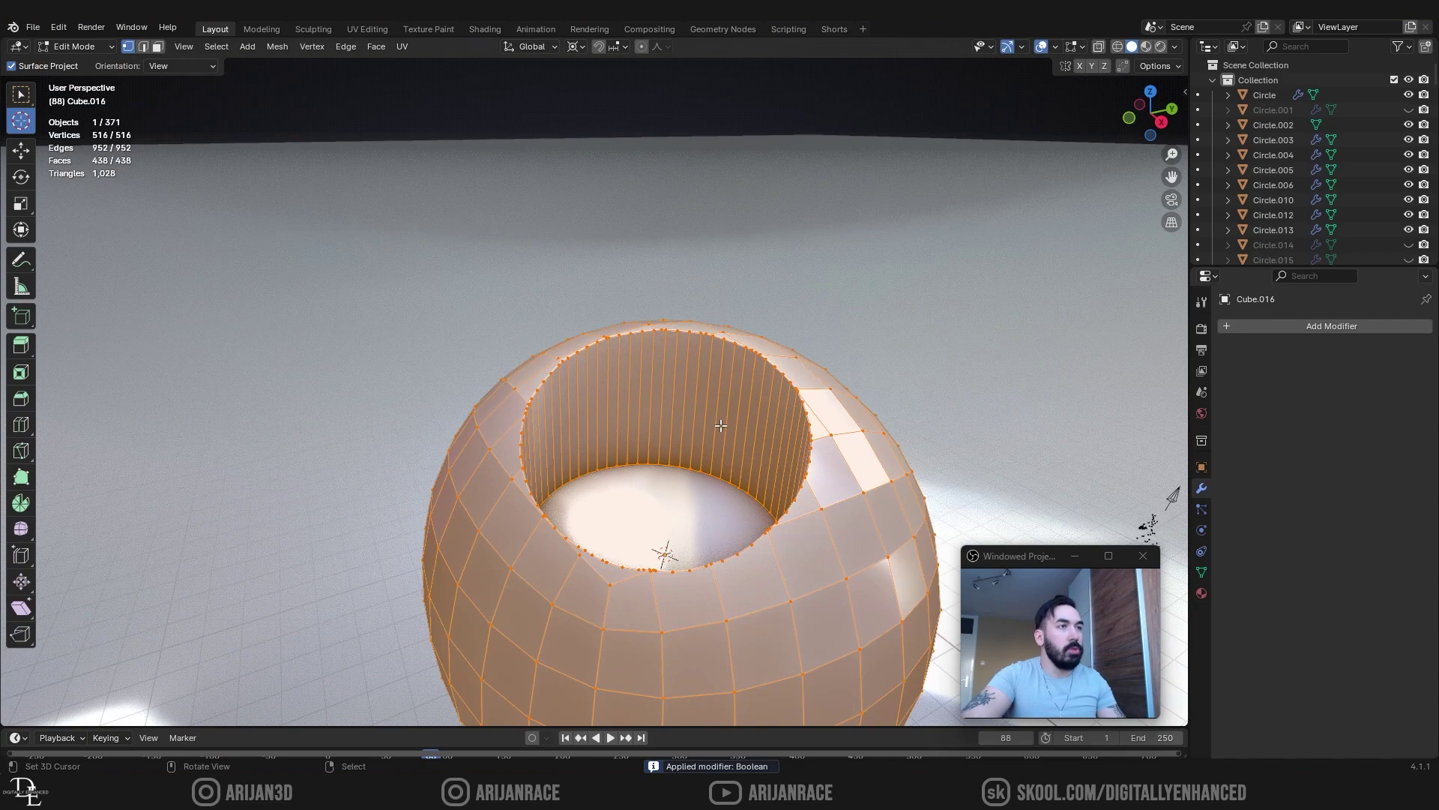
{"action": "key", "text": "Tab"}
{"action": "scroll", "coordinate": [712, 424], "scroll_direction": "down", "scroll_amount": 3}
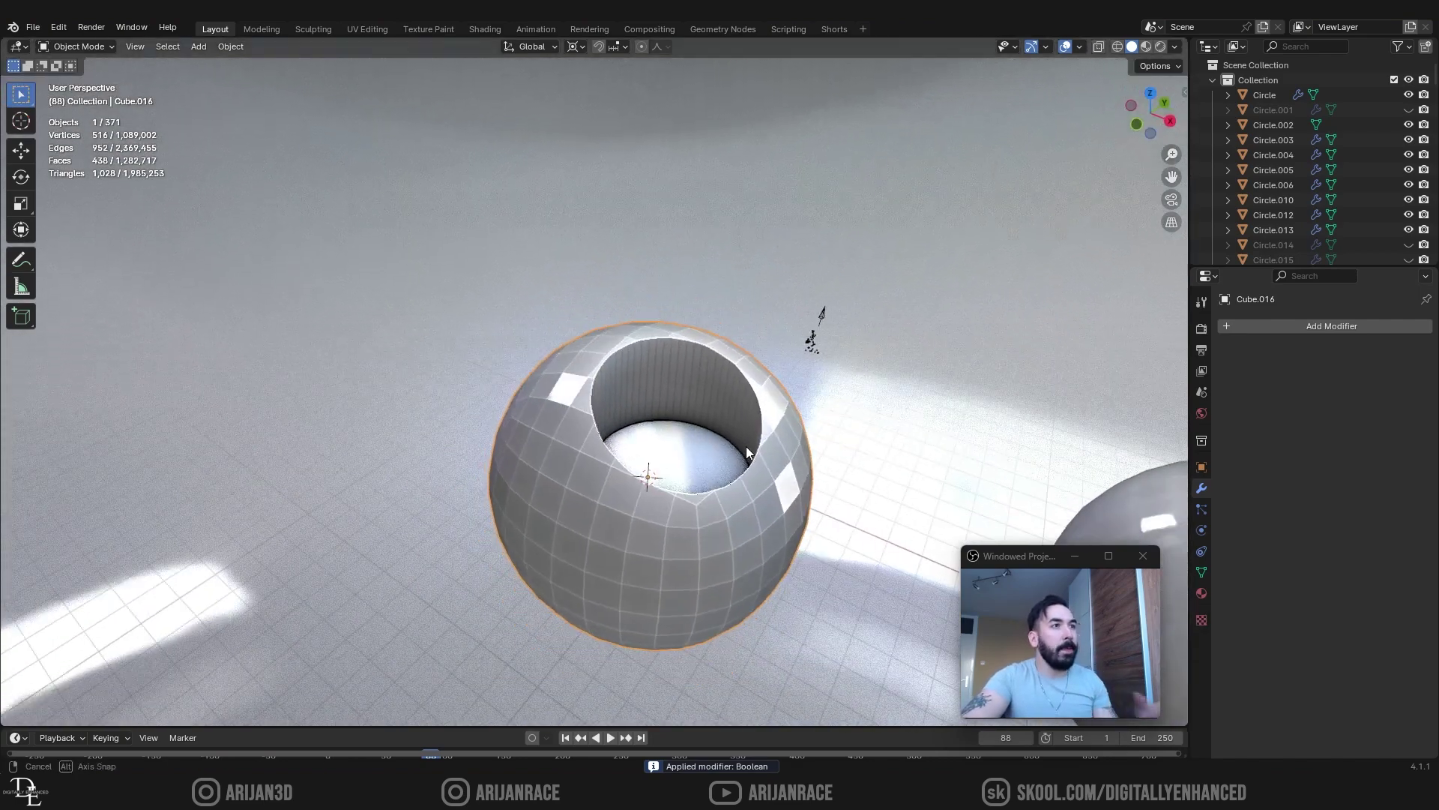
{"action": "middle_click_drag", "start_coordinate": [745, 447], "coordinate": [619, 436]}
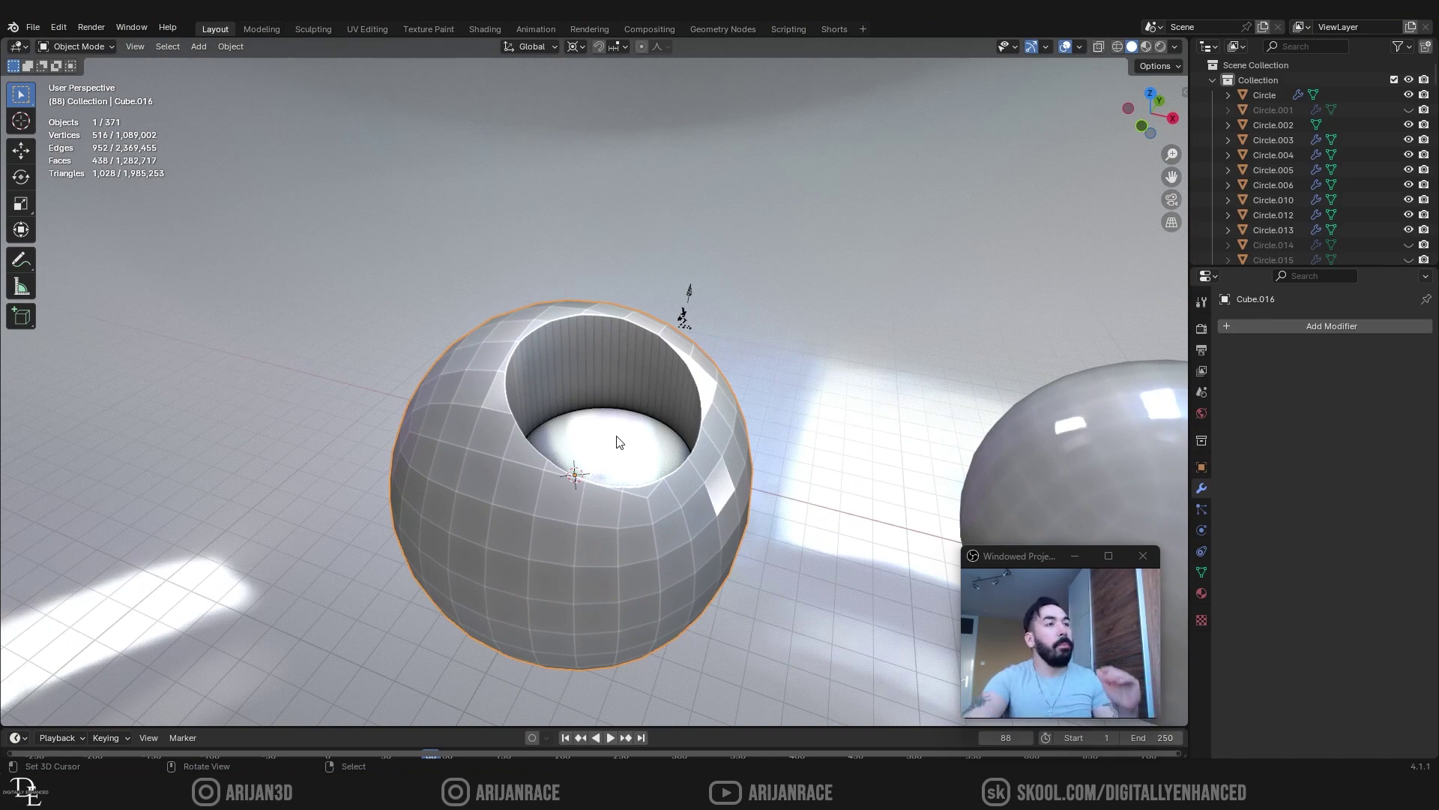
{"action": "scroll", "coordinate": [617, 438], "scroll_direction": "down", "scroll_amount": 2}
{"action": "mouse_move", "coordinate": [618, 456]}
{"action": "middle_mouse_down"}
{"action": "mouse_move", "coordinate": [583, 460]}
{"action": "mouse_move", "coordinate": [605, 451]}
{"action": "middle_mouse_up"}
{"action": "scroll", "coordinate": [604, 448], "scroll_direction": "up", "scroll_amount": 2}
{"action": "scroll", "coordinate": [634, 292], "scroll_direction": "up", "scroll_amount": 2}
{"action": "middle_click_drag", "start_coordinate": [637, 321], "coordinate": [520, 312]}
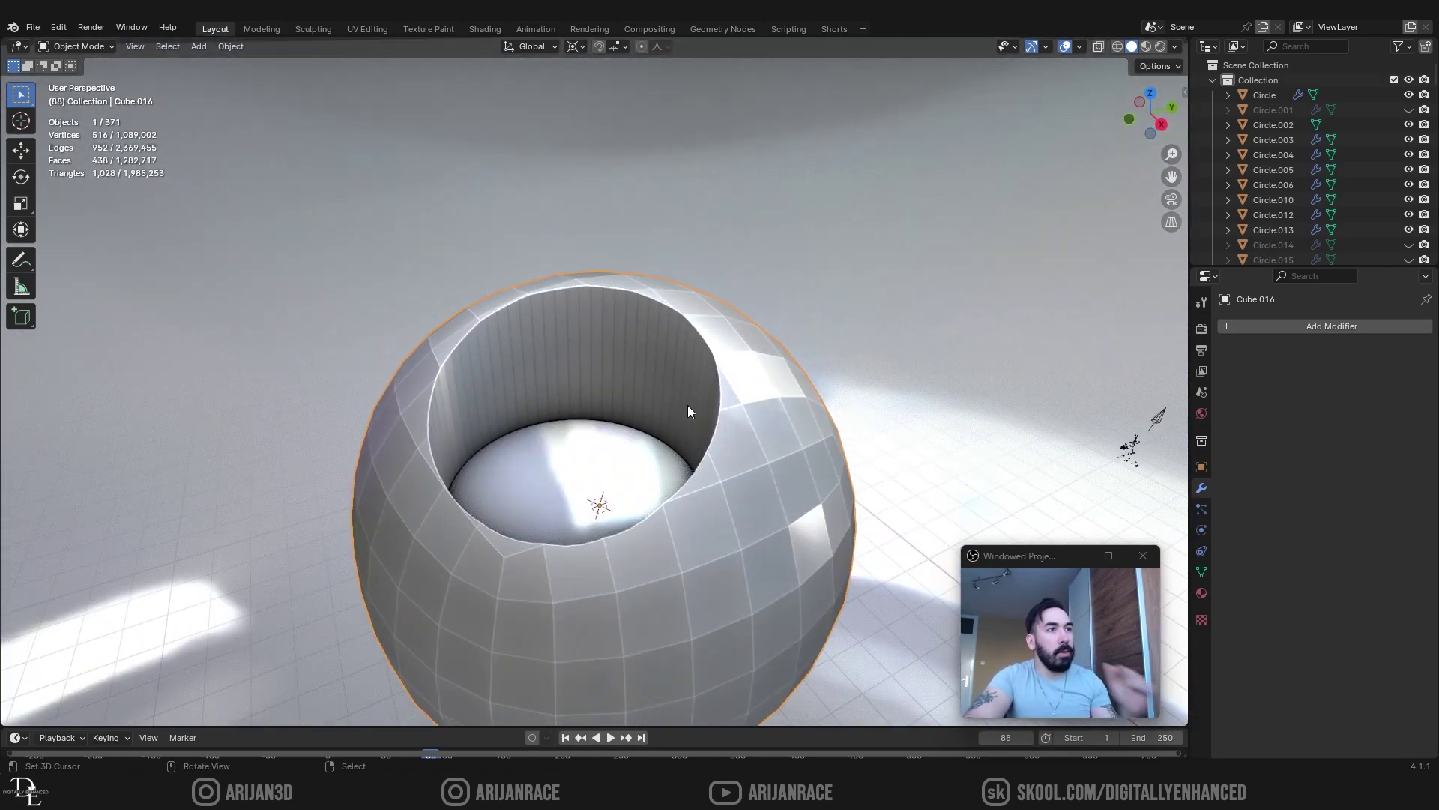
- Shade the cut sphere smooth and open its mesh in Edit Mode to examine the geometry around the hole
{"action": "left_click", "coordinate": [231, 47]}
{"action": "left_click", "coordinate": [299, 375]}
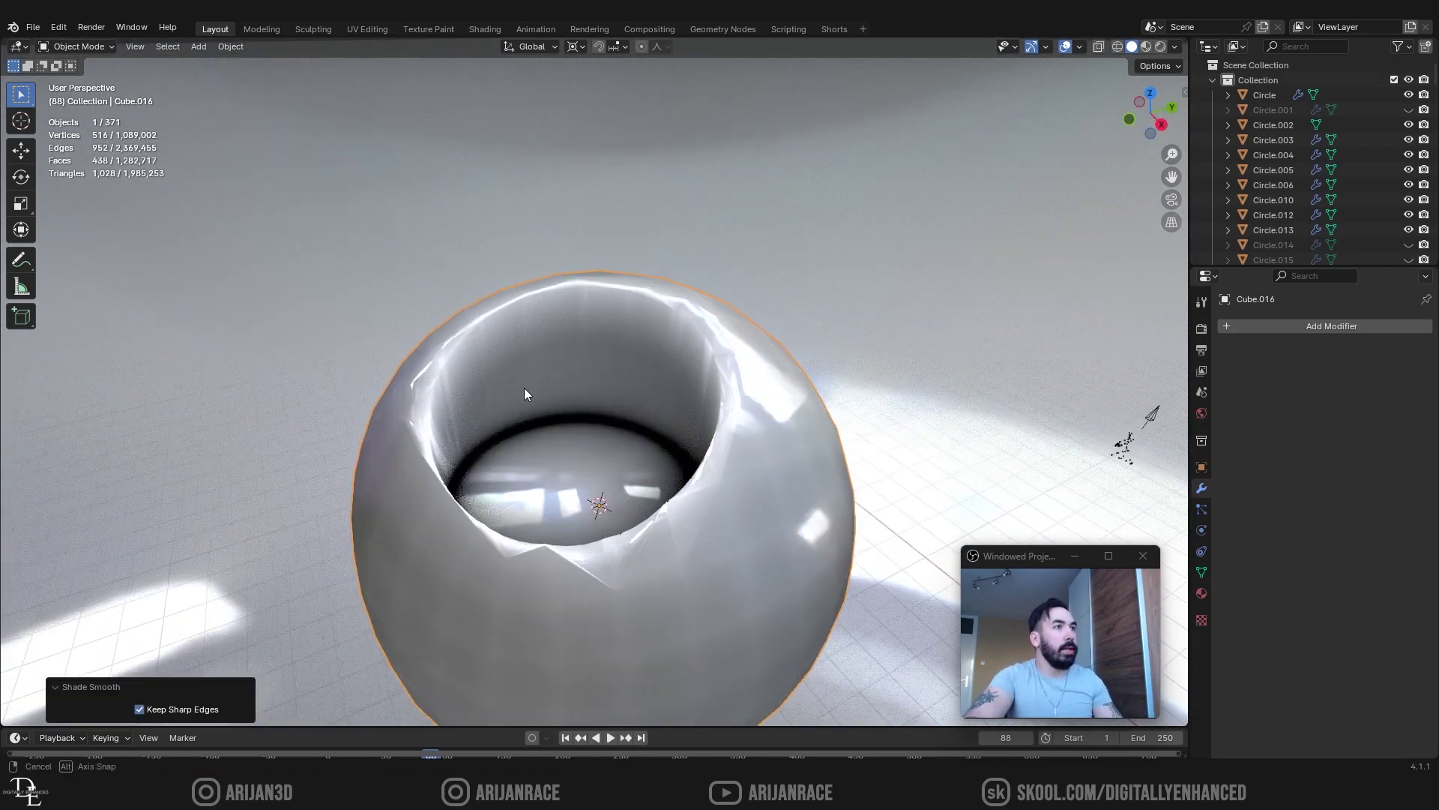
{"action": "middle_click_drag", "start_coordinate": [524, 388], "coordinate": [474, 327]}
{"action": "key", "text": "Tab"}
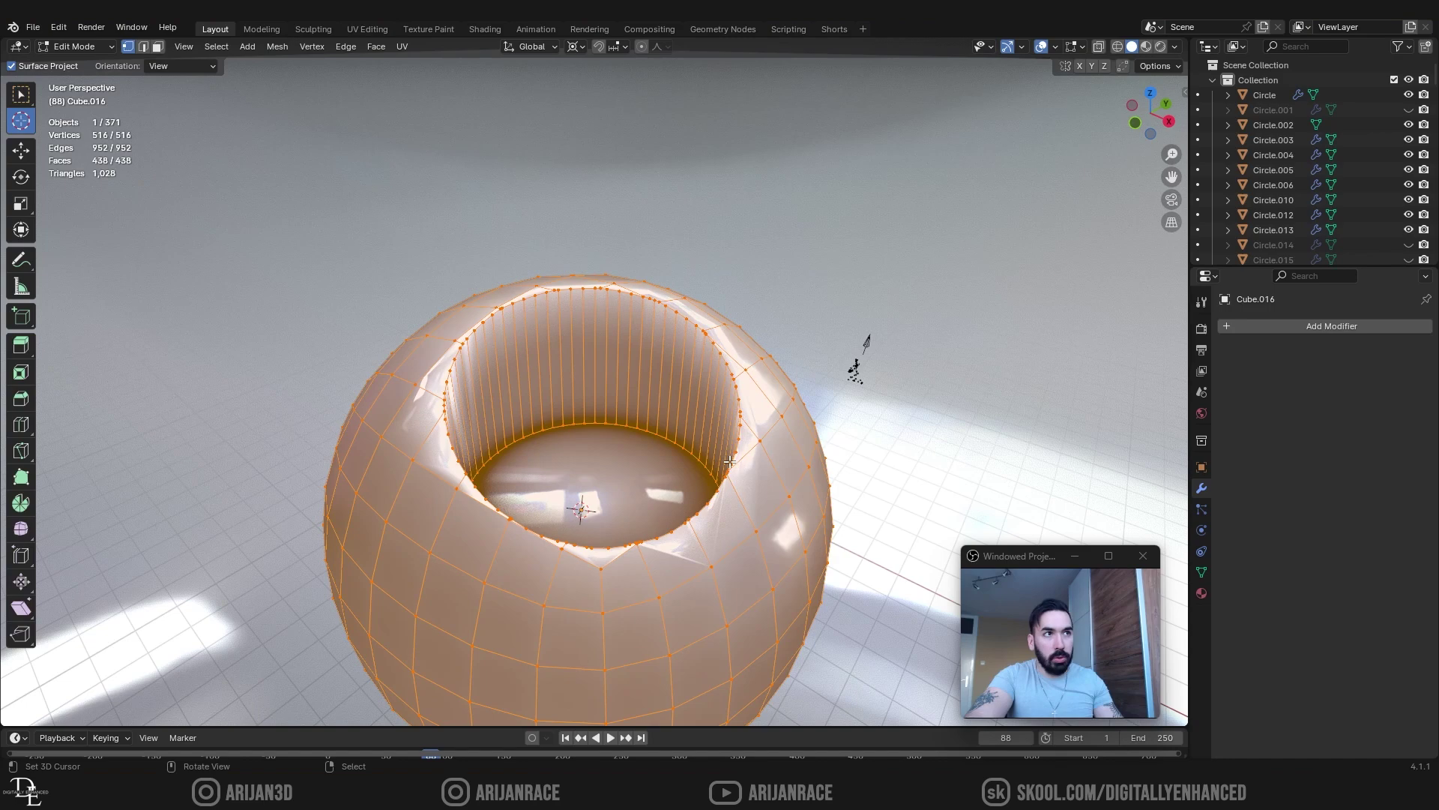
{"action": "scroll", "coordinate": [637, 442], "scroll_direction": "up", "scroll_amount": 1}
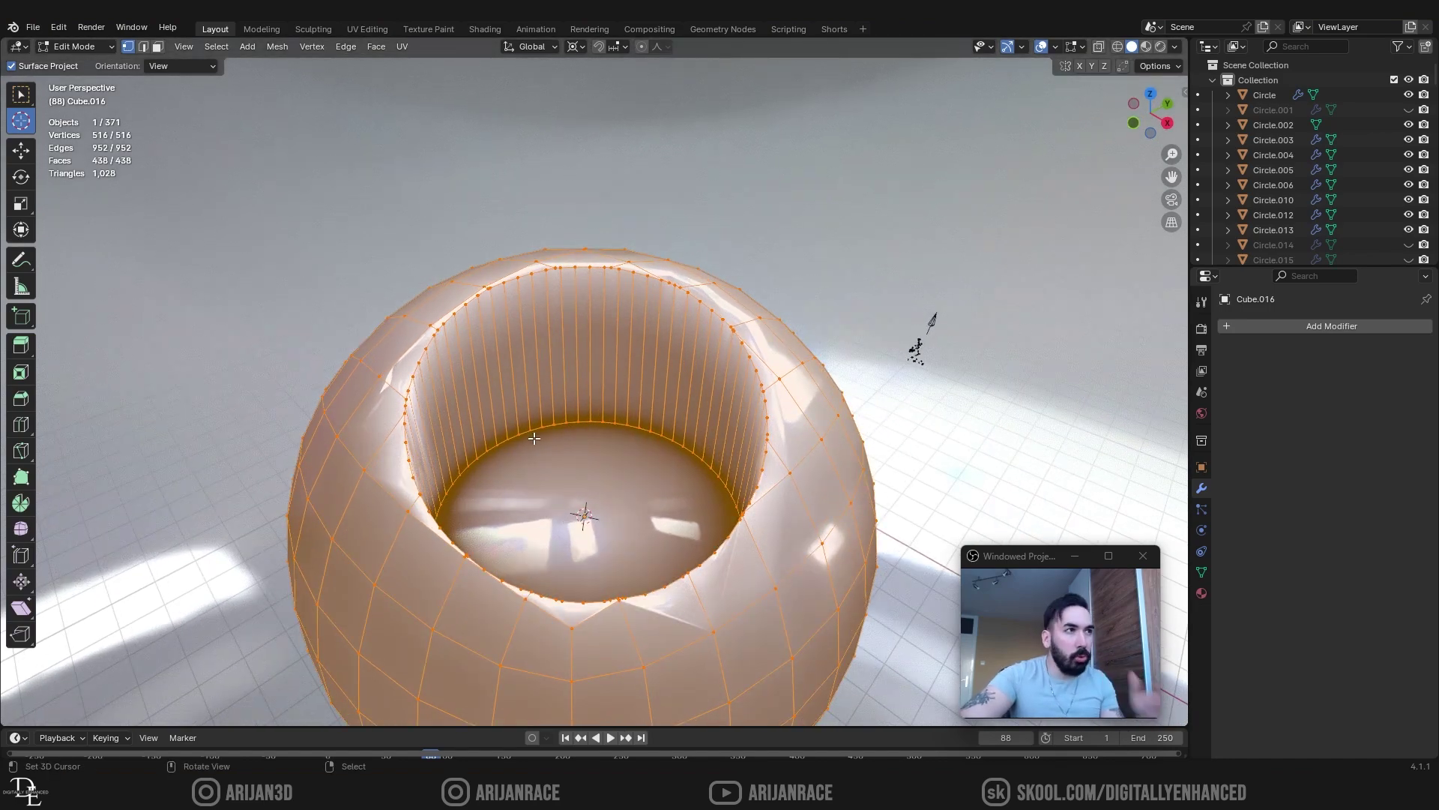
- Try to select the complete edge loop around the upper rim of the sphere's round hole in edge select mode
{"action": "key", "text": "alt+a"}
{"action": "left_click", "coordinate": [467, 310], "text": "alt"}
{"action": "key", "text": "2"}
{"action": "left_click", "coordinate": [519, 281], "text": "alt"}
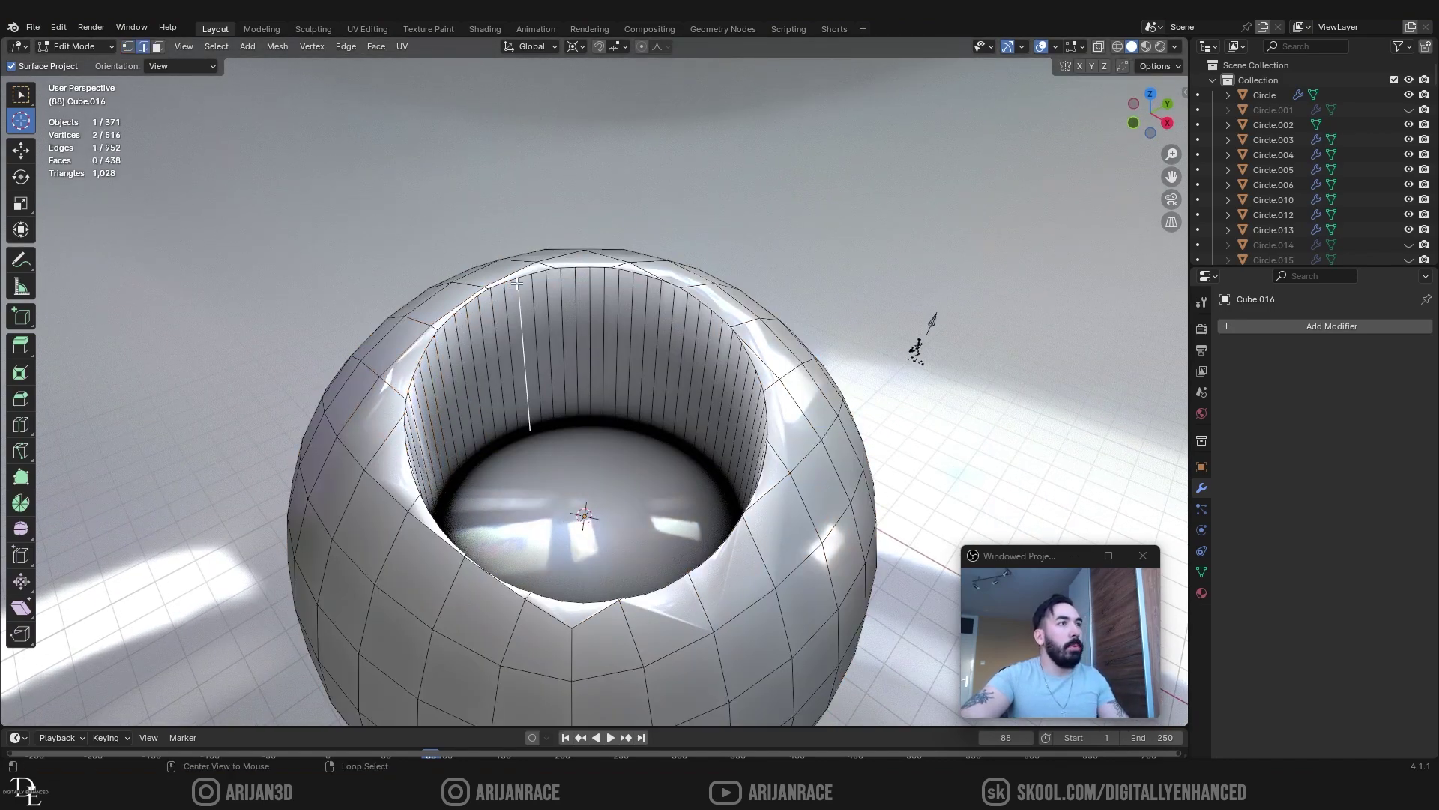
{"action": "left_click", "coordinate": [553, 273], "text": "alt"}
{"action": "left_click", "coordinate": [550, 269], "text": "alt"}
{"action": "right_click", "coordinate": [571, 268], "text": "alt"}
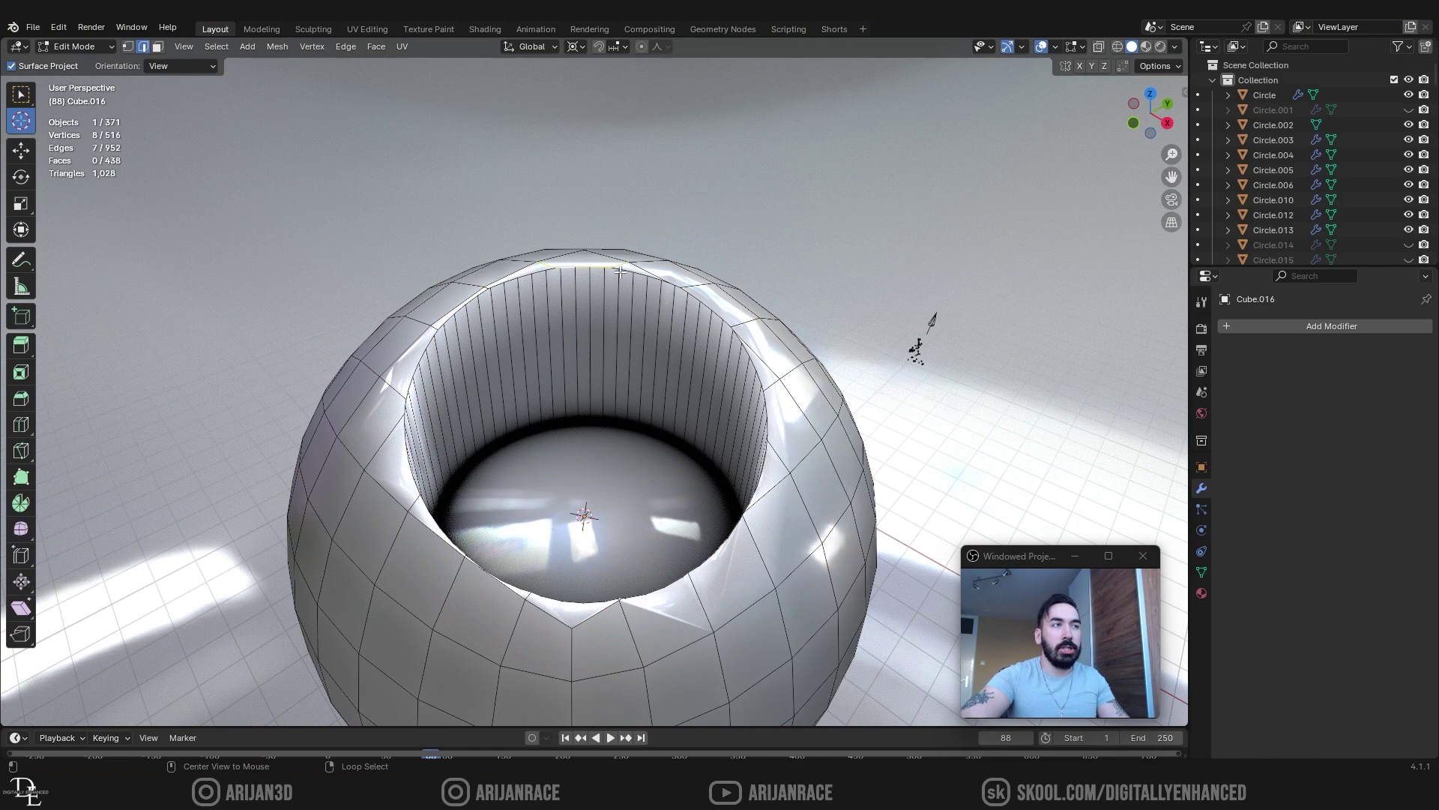
{"action": "right_click", "coordinate": [630, 272], "text": "alt"}
{"action": "right_click", "coordinate": [707, 305], "text": "alt"}
{"action": "right_click", "coordinate": [730, 335], "text": "alt"}
{"action": "right_click", "coordinate": [775, 407], "text": "alt"}
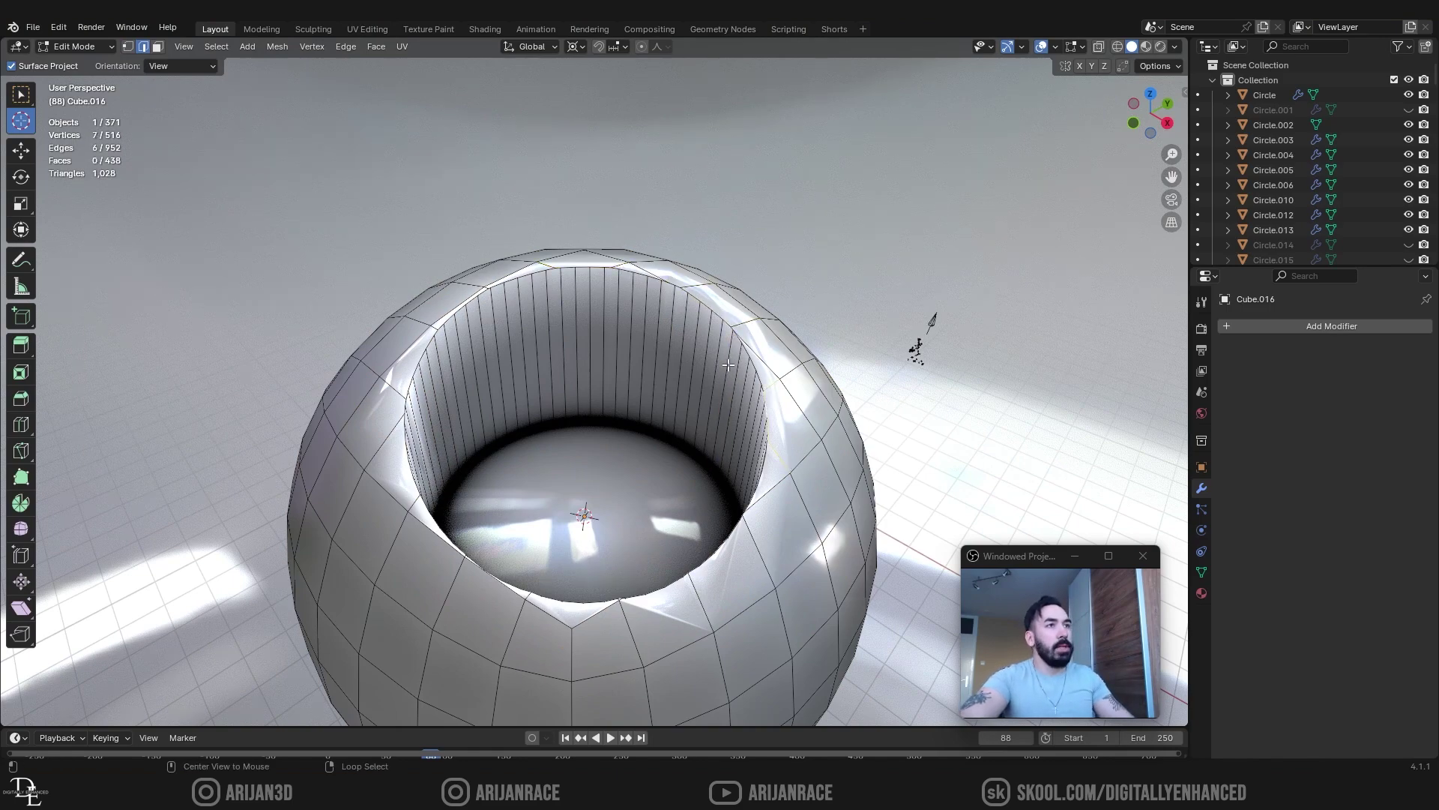
{"action": "right_click", "coordinate": [584, 299], "text": "alt"}
{"action": "right_click", "coordinate": [517, 277], "text": "alt"}
{"action": "right_click", "coordinate": [454, 303], "text": "alt"}
{"action": "right_click", "coordinate": [423, 356], "text": "alt"}
{"action": "key", "text": "shift+z"}
{"action": "key", "text": "ctrl+r"}
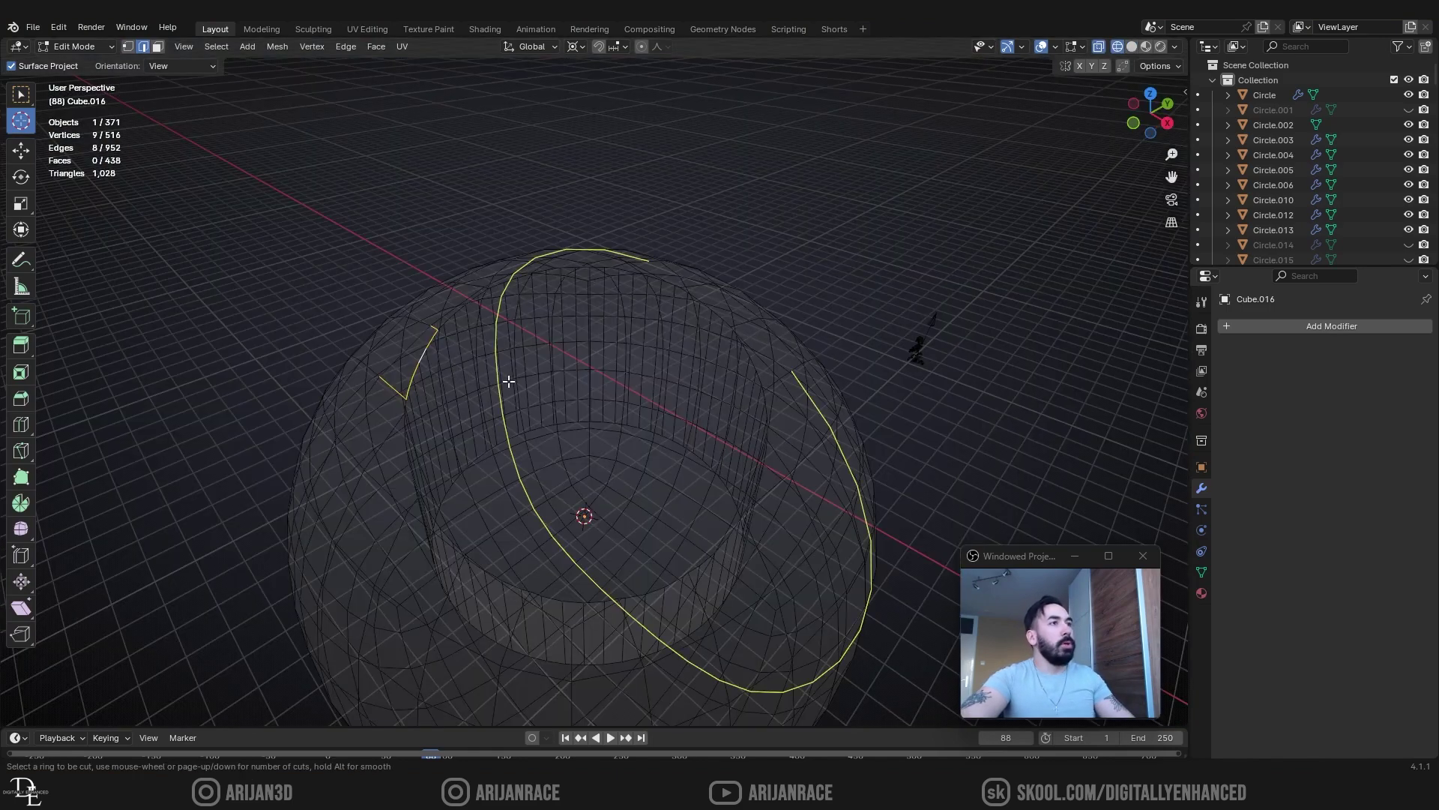
{"action": "key", "text": "shift+z"}
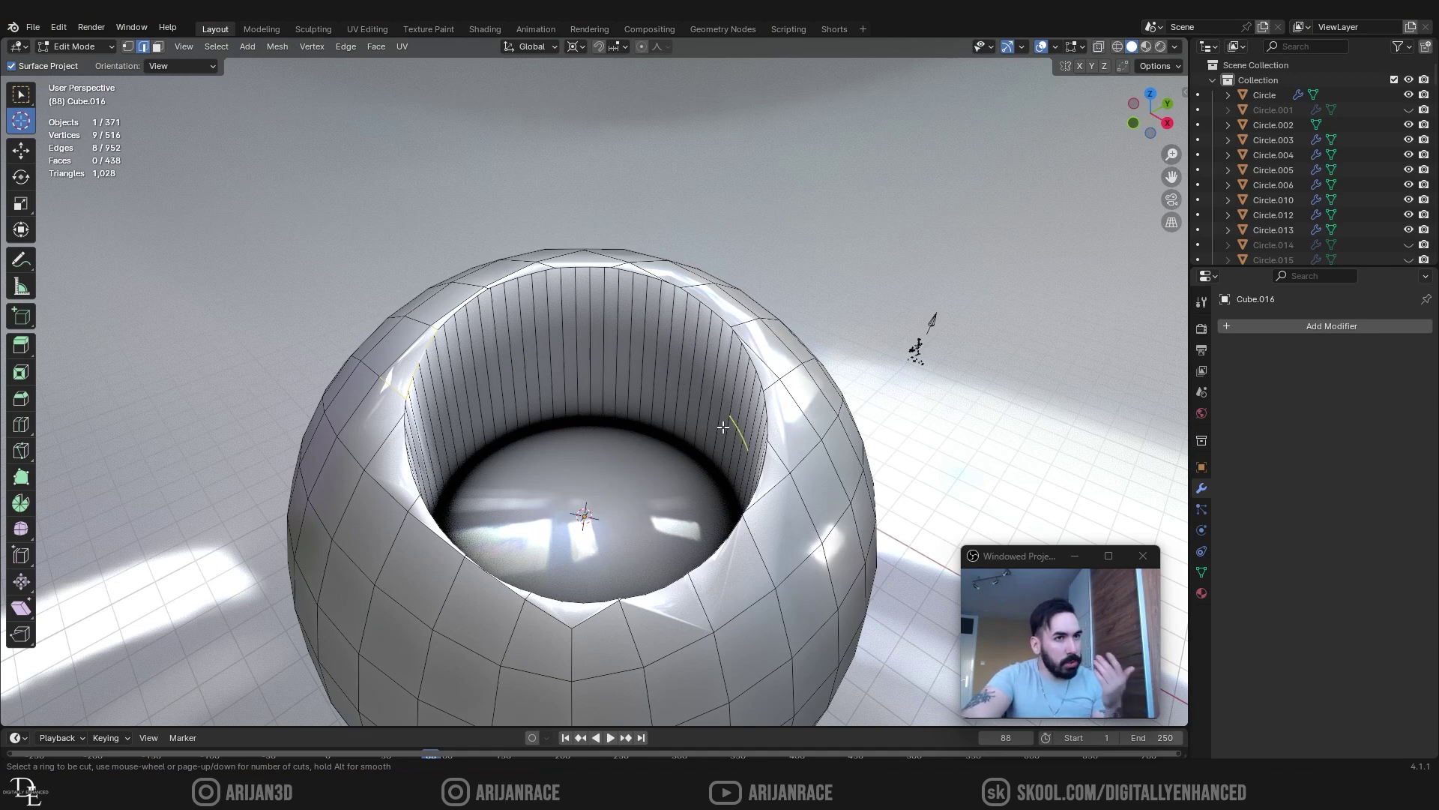
{"action": "key", "text": "Escape"}
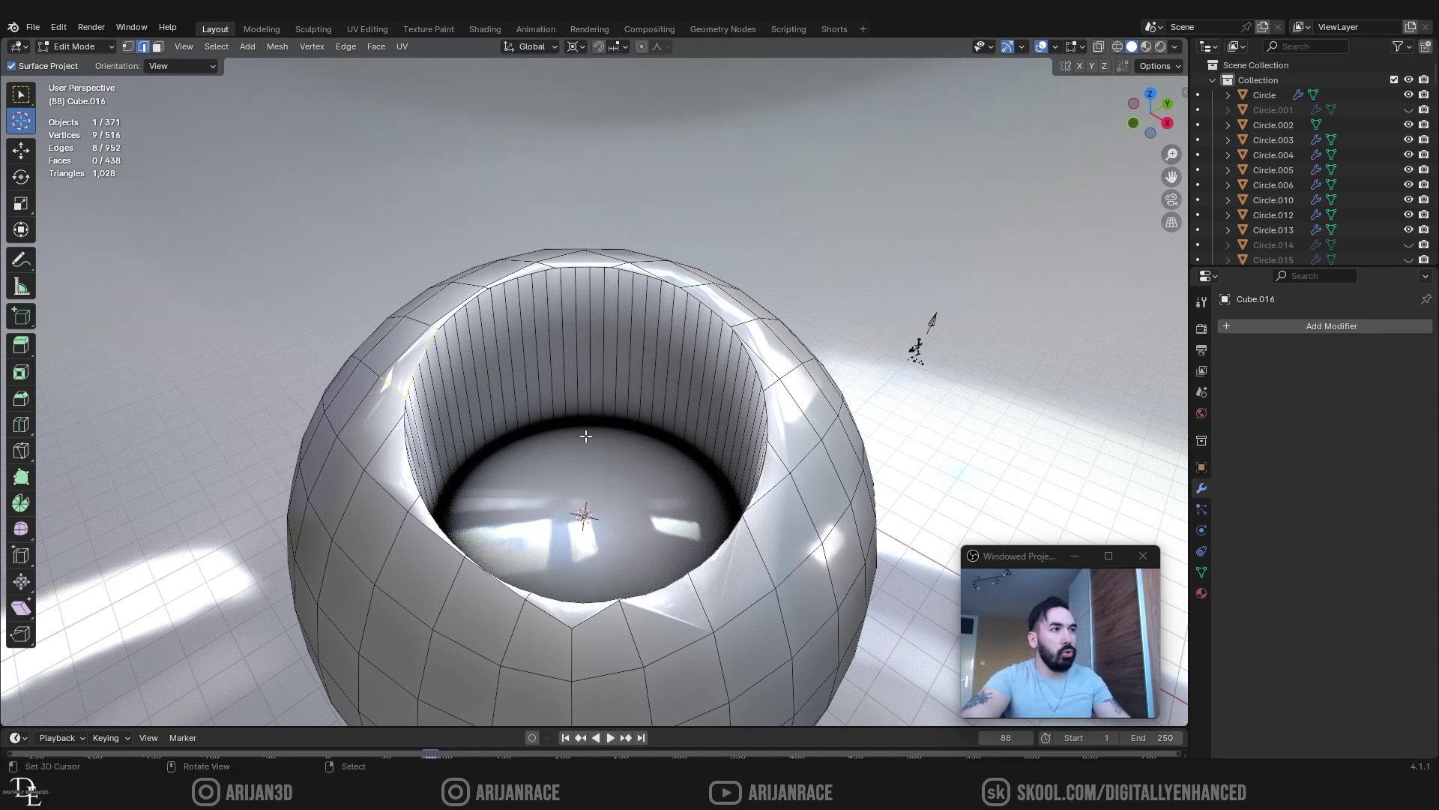
- Select the bottom face of the sphere's hole and grow the selection to include the surrounding side walls
{"action": "key", "text": "Tab"}
{"action": "key", "text": "Tab"}
{"action": "key", "text": "Tab"}
{"action": "key", "text": "Tab"}
{"action": "key", "text": "3"}
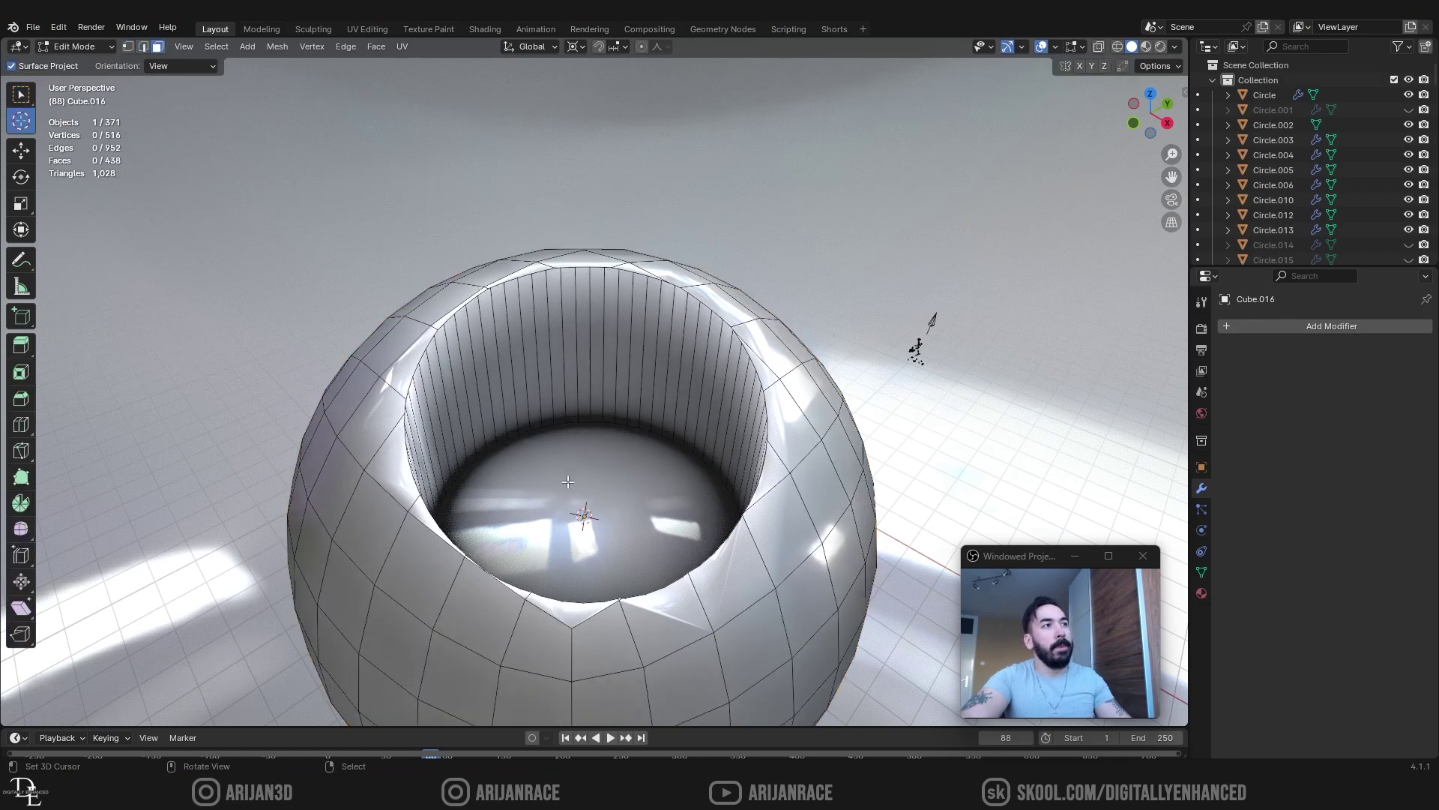
{"action": "left_click", "coordinate": [568, 481]}
{"action": "key", "text": "ctrl+KP_Add"}
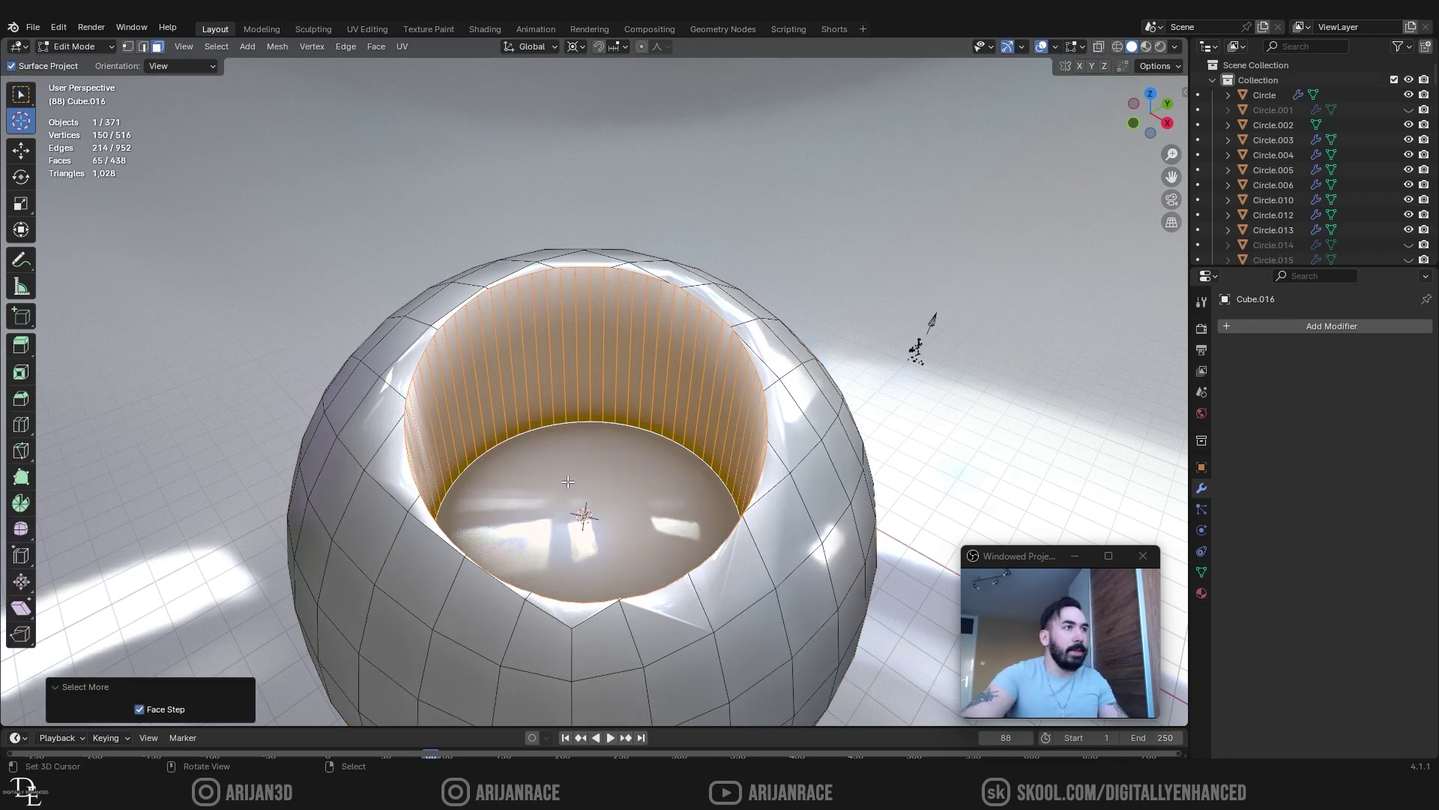
- Reduce the selection to the hole's upper rim and mark its edges sharp
{"action": "key", "text": "1"}
{"action": "right_click", "coordinate": [520, 435], "text": "alt+shift"}
{"action": "key", "text": "ctrl+e"}
{"action": "left_click", "coordinate": [617, 372]}
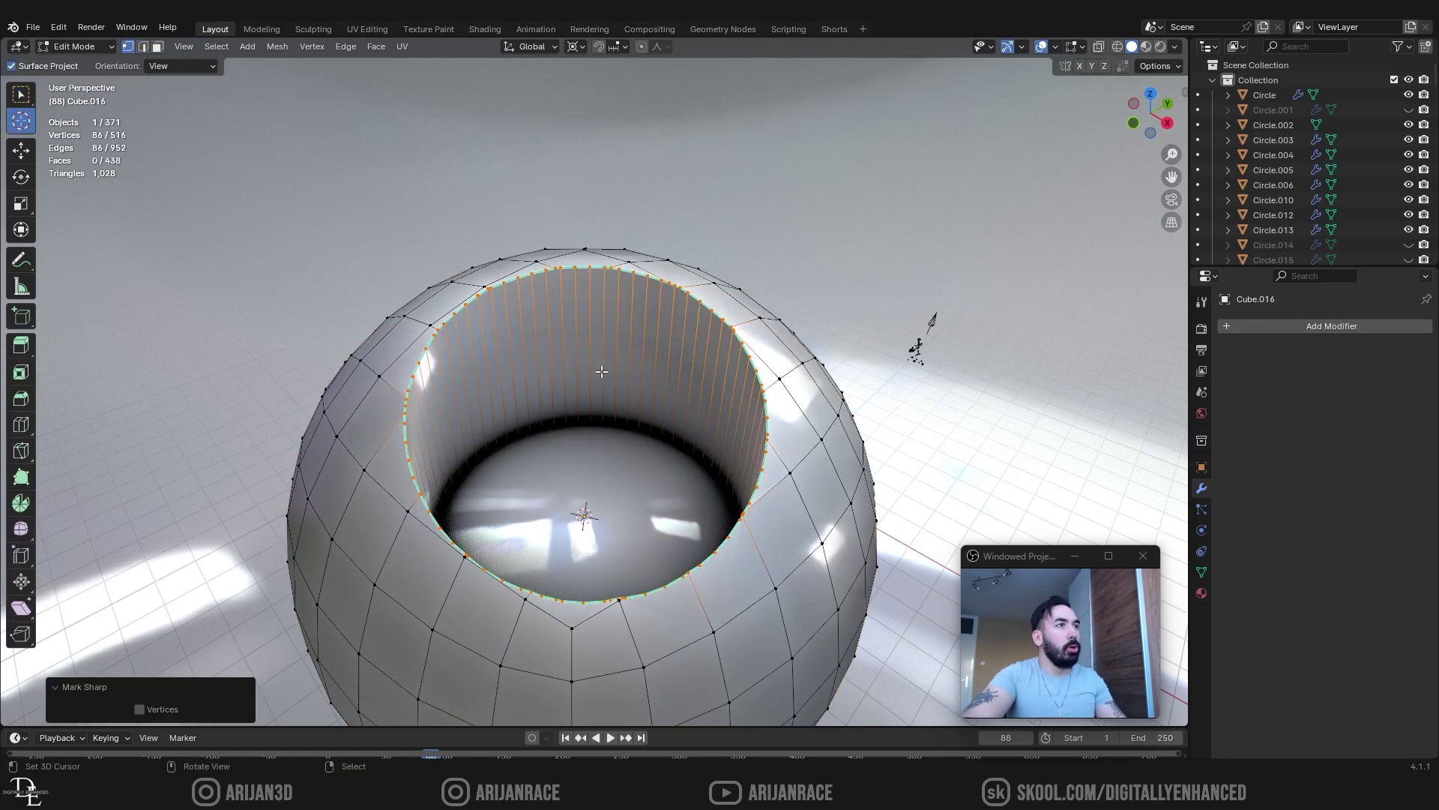
- Examine the shading and topology around the sharp hole rim in Object Mode and Edit Mode
{"action": "key", "text": "Tab"}
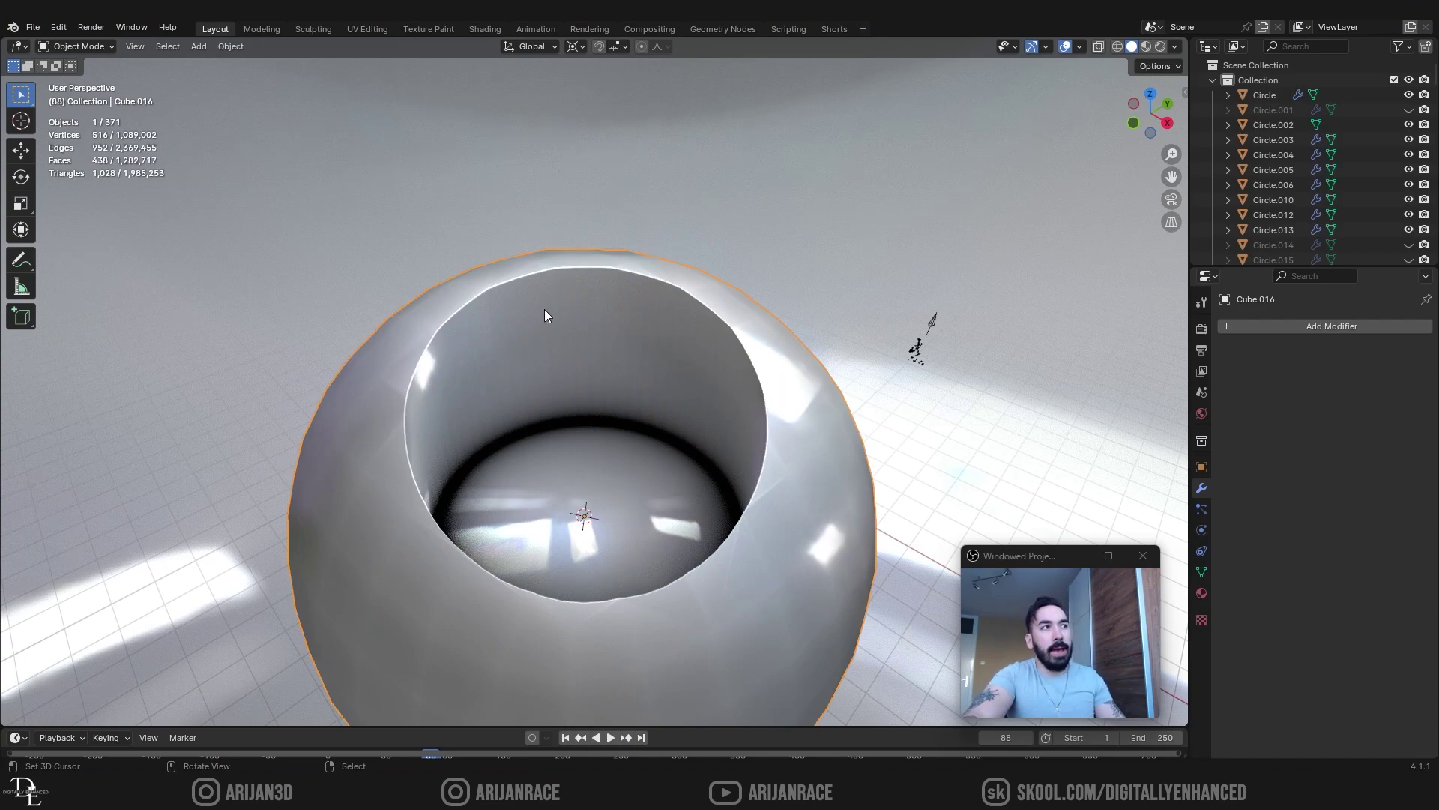
{"action": "middle_click_drag", "start_coordinate": [544, 309], "coordinate": [546, 570]}
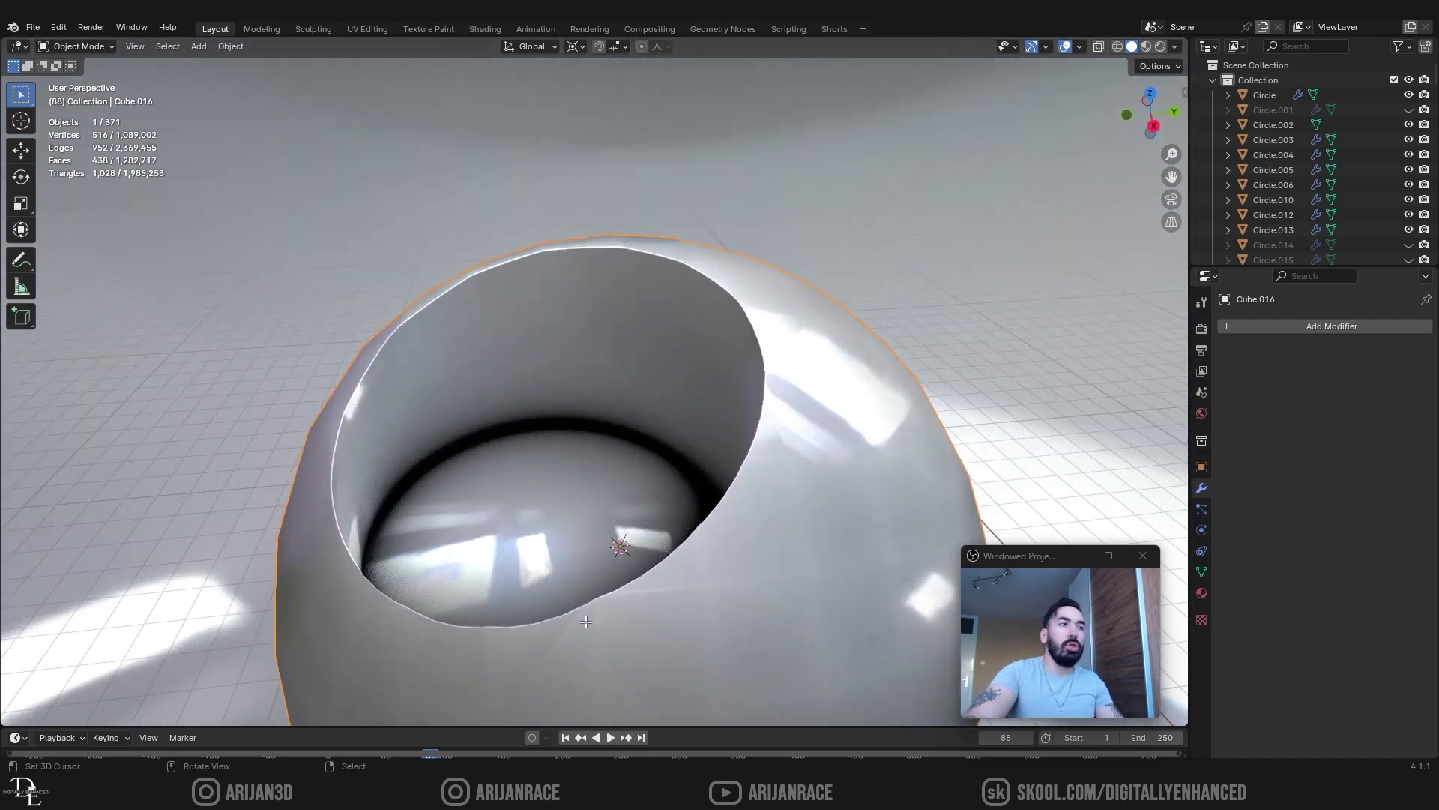
{"action": "key", "text": "Tab"}
{"action": "middle_click_drag", "start_coordinate": [586, 622], "coordinate": [672, 599]}
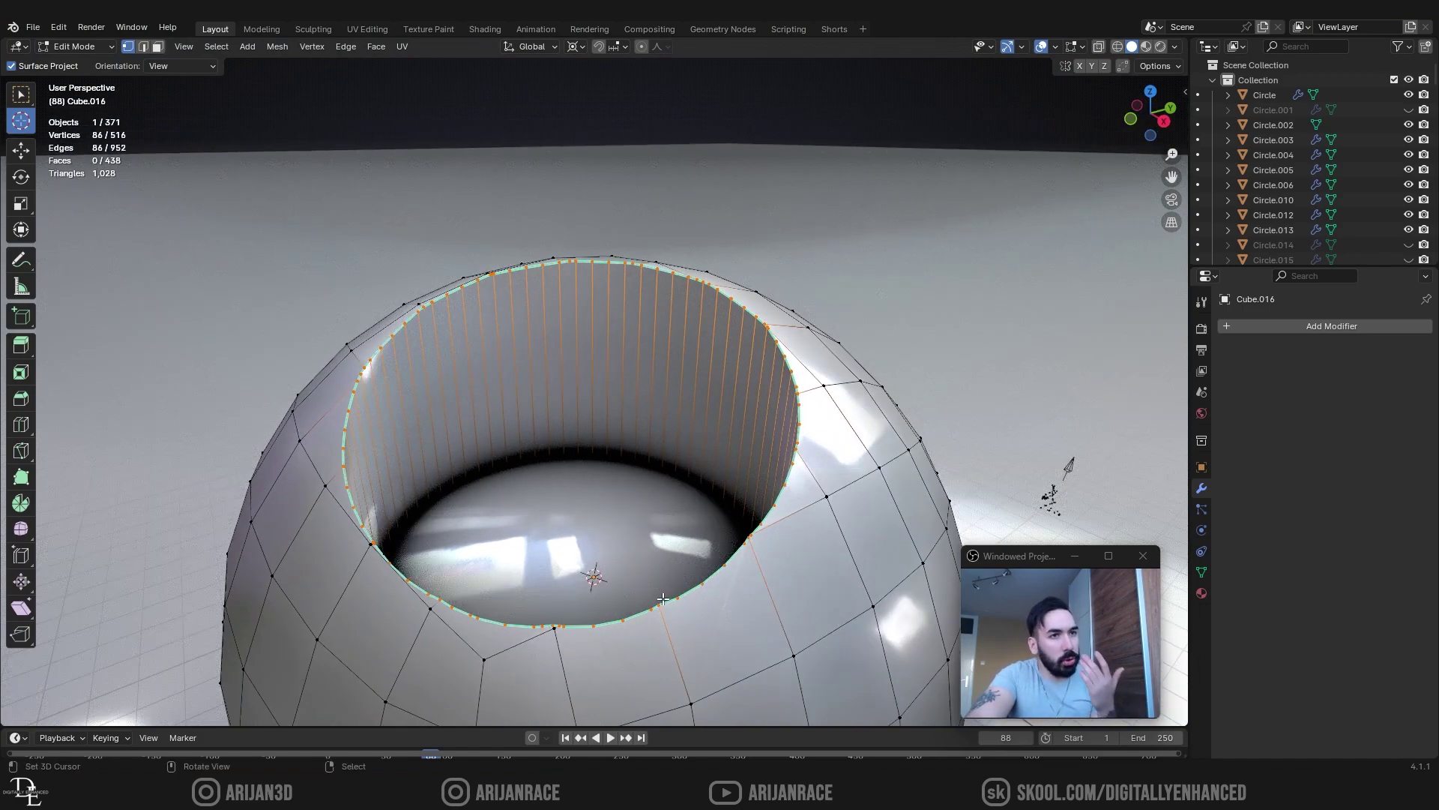
{"action": "scroll", "coordinate": [667, 591], "scroll_direction": "down", "scroll_amount": 6}
{"action": "key", "text": "Tab"}
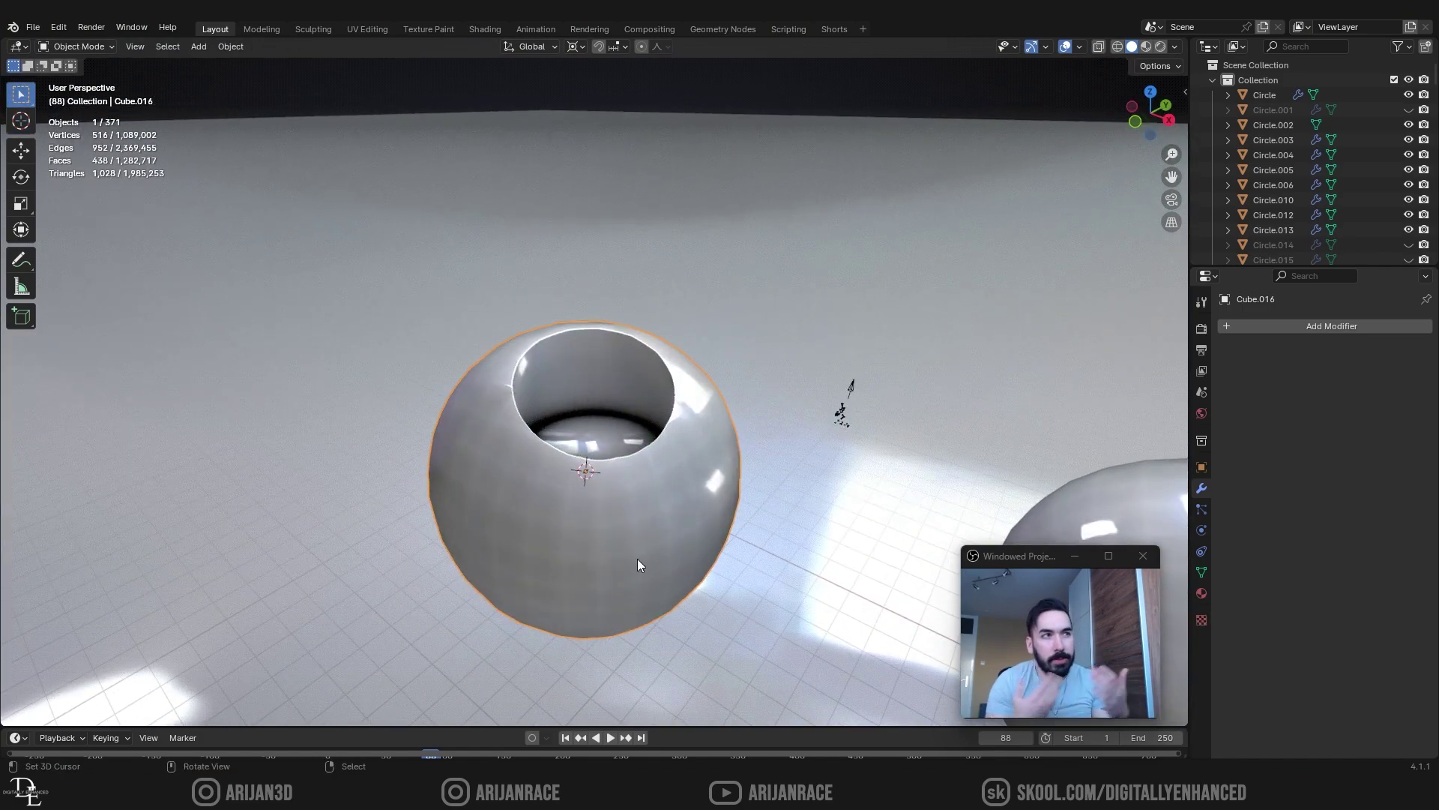
- Open the flat panel with the rectangular cutout in Edit Mode and preview a loop cut around the cutout
{"action": "scroll", "coordinate": [584, 510], "scroll_direction": "down", "scroll_amount": 8}
{"action": "scroll", "coordinate": [680, 478], "scroll_direction": "down", "scroll_amount": 4}
{"action": "middle_click_drag", "start_coordinate": [675, 466], "coordinate": [600, 398], "text": "shift"}
{"action": "middle_click_drag", "start_coordinate": [600, 397], "coordinate": [630, 418]}
{"action": "left_click", "coordinate": [570, 345]}
{"action": "key", "text": "Tab"}
{"action": "middle_click_drag", "start_coordinate": [482, 239], "coordinate": [524, 337], "text": "shift"}
{"action": "scroll", "coordinate": [524, 338], "scroll_direction": "up", "scroll_amount": 3}
{"action": "key", "text": "ctrl+r"}
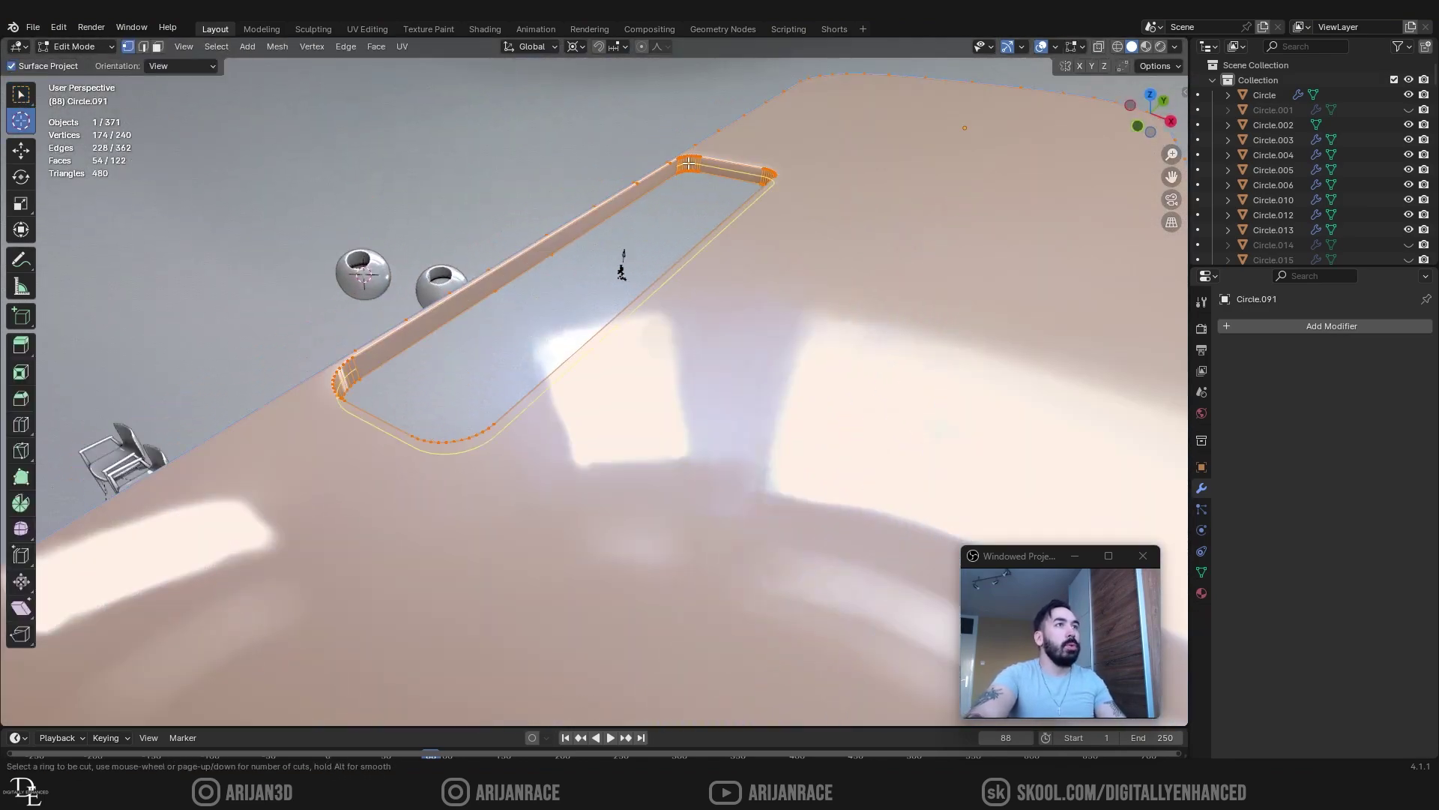
{"action": "right_click", "coordinate": [502, 279]}
{"action": "middle_click_drag", "start_coordinate": [450, 396], "coordinate": [573, 439], "text": "shift"}
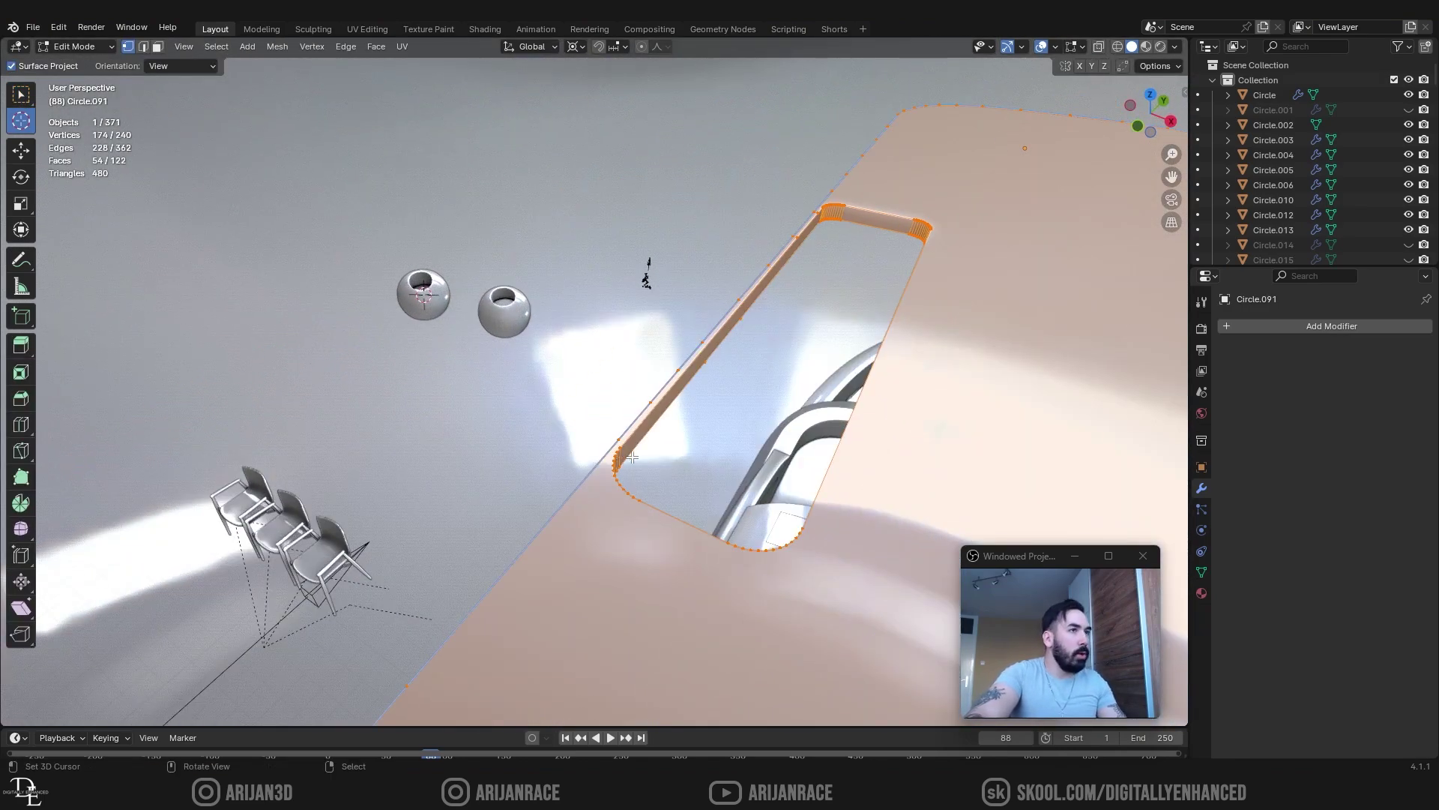
- Select the upper edge loop of the flat panel's rounded rectangular cutout
{"action": "key", "text": "Tab"}
{"action": "middle_click_drag", "start_coordinate": [708, 447], "coordinate": [630, 450], "text": "shift"}
{"action": "key", "text": "Tab"}
{"action": "key", "text": "2"}
{"action": "key", "text": "1"}
{"action": "right_click", "coordinate": [488, 438], "text": "alt"}
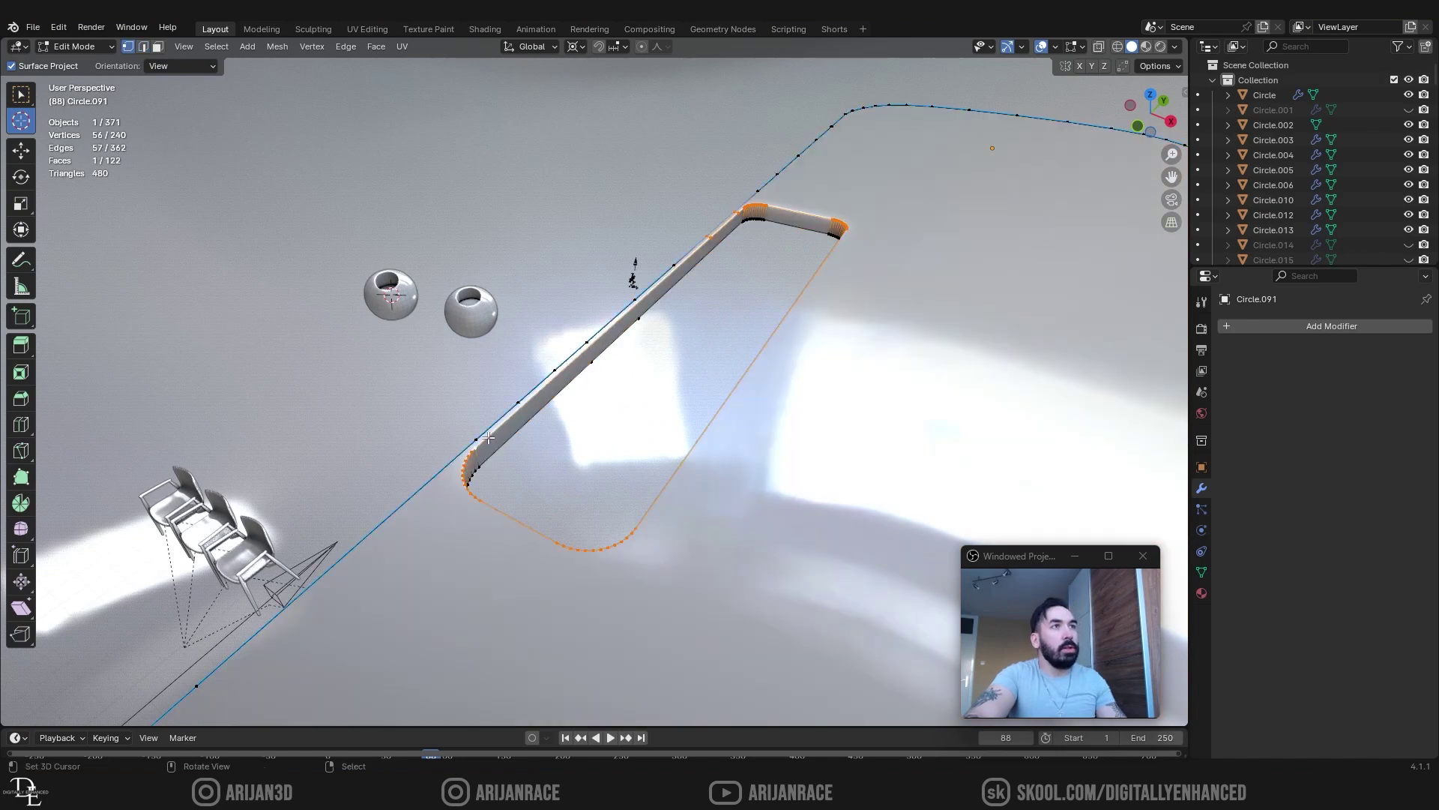
- Examine the edges between the flat panel's cutout and its outer border in solid and wireframe shading
{"action": "key", "text": "shift+z"}
{"action": "key", "text": "shift+z"}
{"action": "middle_click_drag", "start_coordinate": [727, 318], "coordinate": [649, 411], "text": "shift"}
{"action": "scroll", "coordinate": [649, 411], "scroll_direction": "up", "scroll_amount": 2}
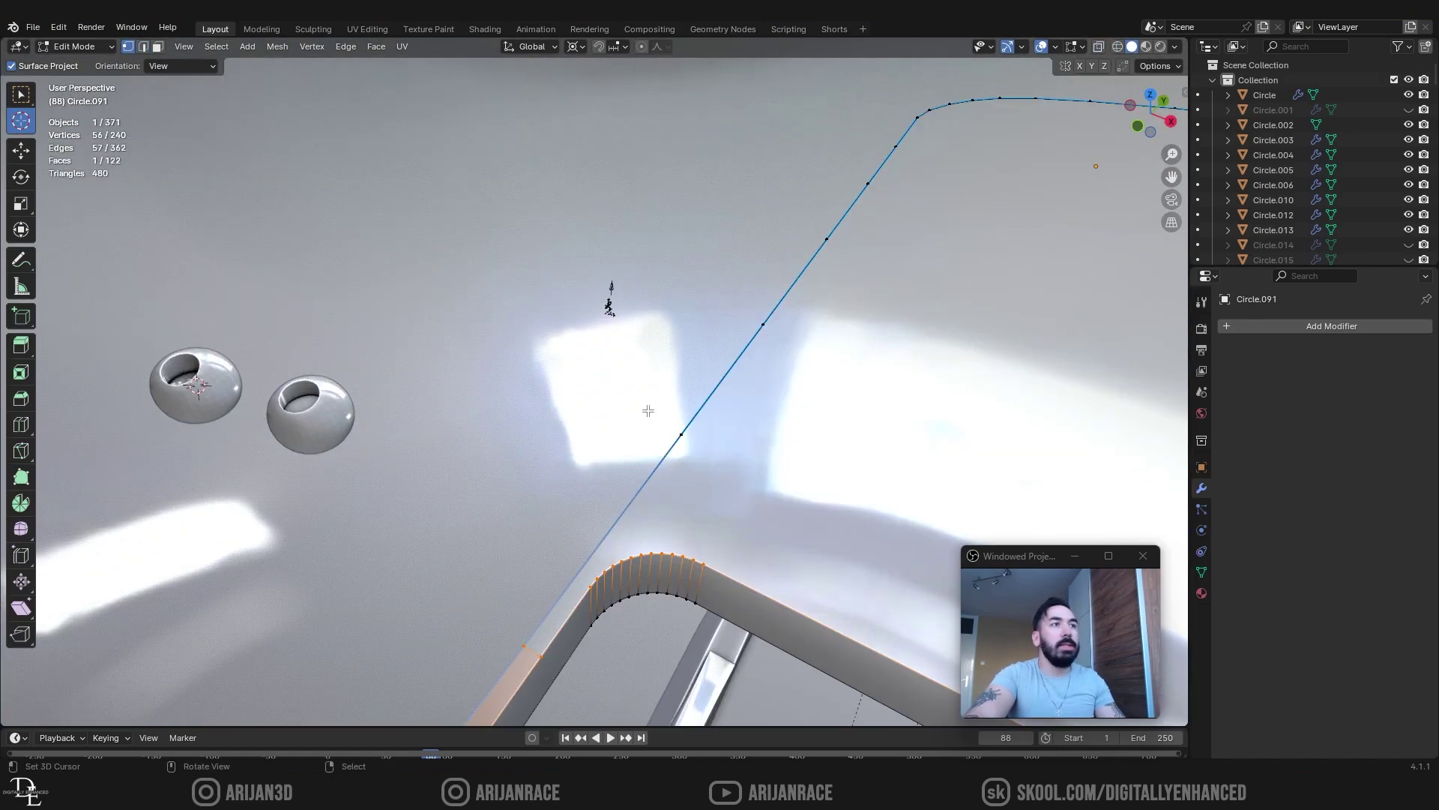
{"action": "middle_click_drag", "start_coordinate": [584, 542], "coordinate": [564, 411], "text": "shift"}
{"action": "scroll", "coordinate": [606, 518], "scroll_direction": "down", "scroll_amount": 1}
{"action": "key", "text": "2"}
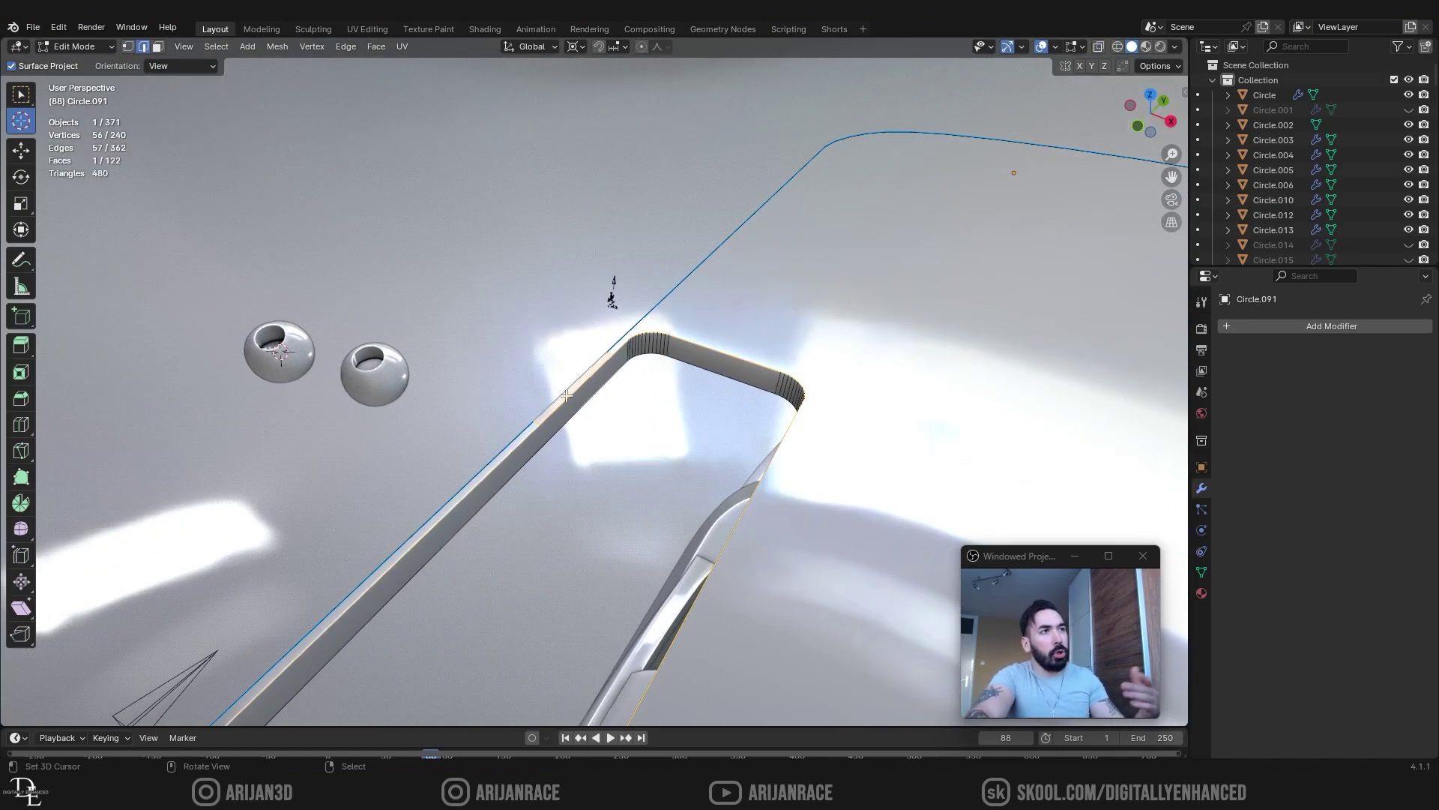
{"action": "key", "text": "alt+z"}
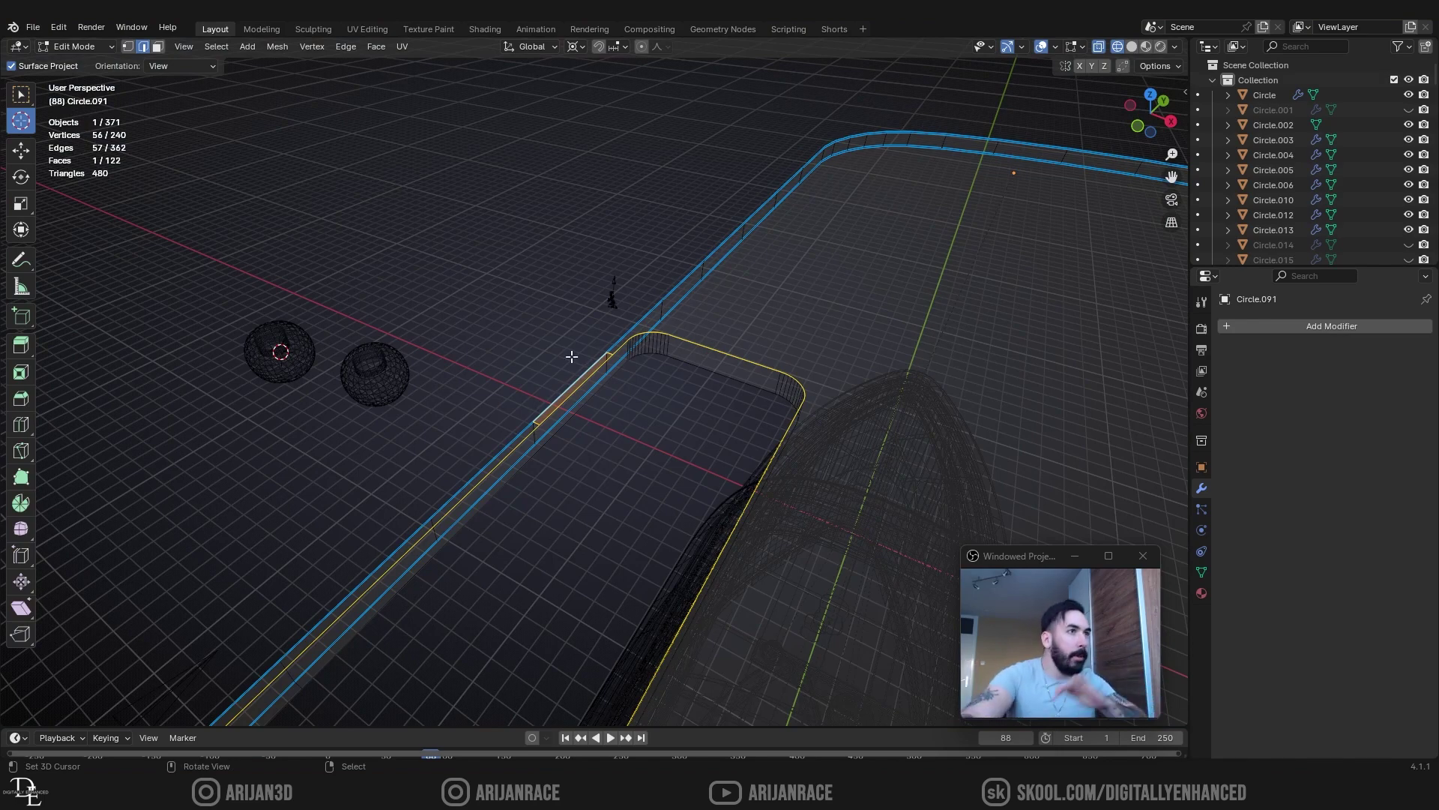
- Return the flat panel to Object Mode and switch the viewport back to solid shading
{"action": "scroll", "coordinate": [595, 362], "scroll_direction": "down", "scroll_amount": 5}
{"action": "key", "text": "Tab"}
{"action": "scroll", "coordinate": [637, 404], "scroll_direction": "up", "scroll_amount": 3}
{"action": "scroll", "coordinate": [683, 449], "scroll_direction": "down", "scroll_amount": 3}
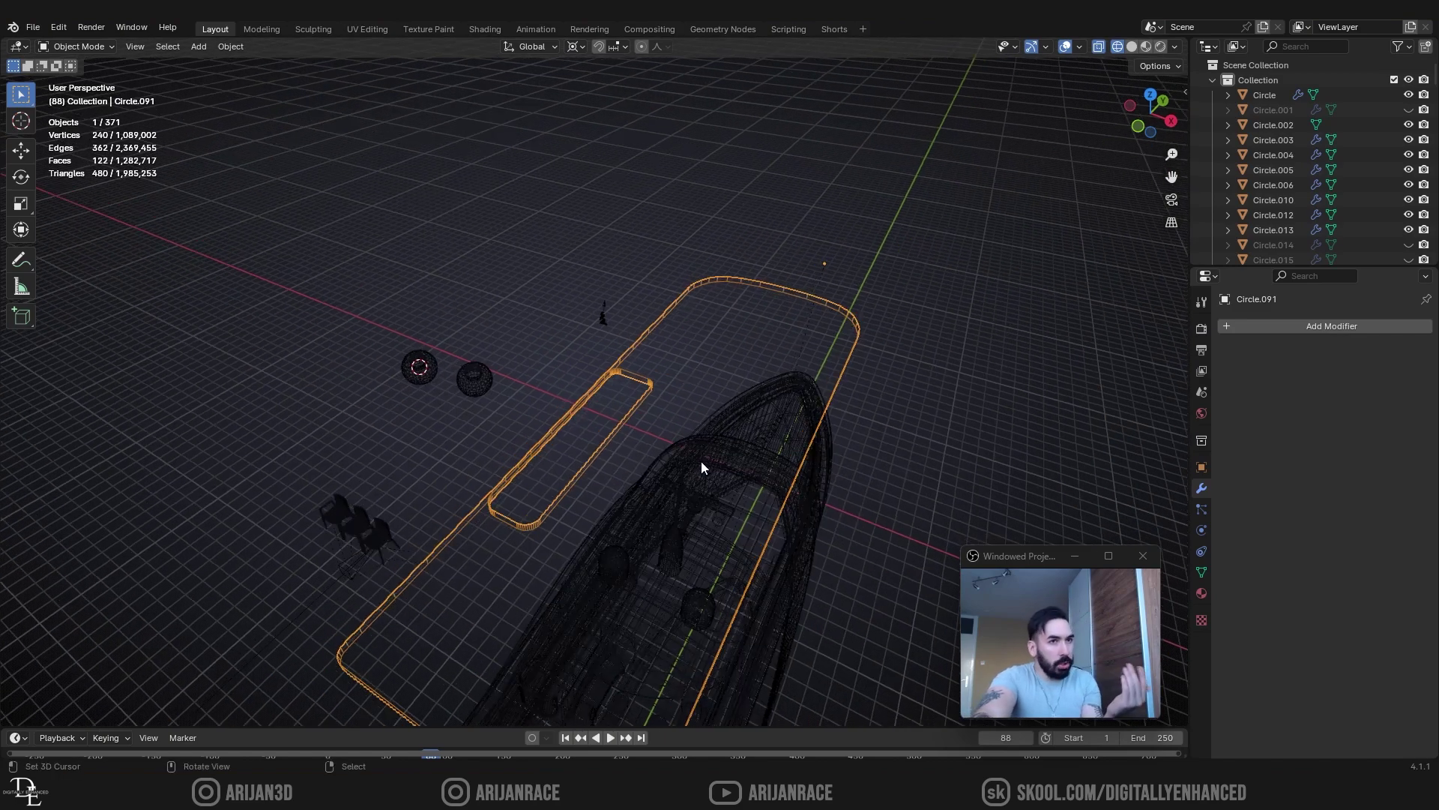
{"action": "middle_click_drag", "start_coordinate": [702, 462], "coordinate": [765, 468]}
{"action": "scroll", "coordinate": [697, 461], "scroll_direction": "up", "scroll_amount": 2}
{"action": "scroll", "coordinate": [684, 461], "scroll_direction": "down", "scroll_amount": 4}
{"action": "key", "text": "shift+z"}
{"action": "scroll", "coordinate": [512, 410], "scroll_direction": "up", "scroll_amount": 4}
{"action": "middle_click_drag", "start_coordinate": [600, 390], "coordinate": [611, 391]}
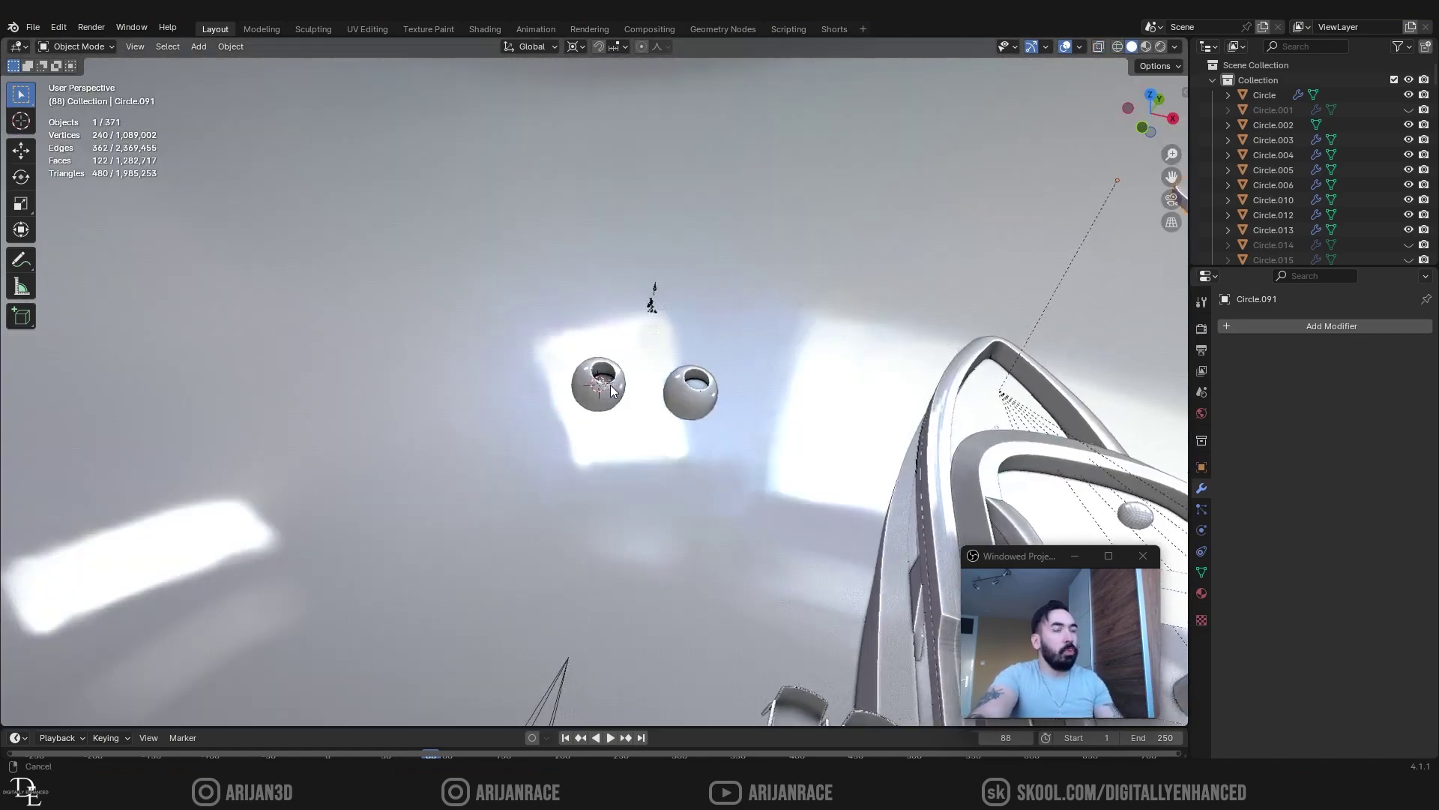
{"action": "scroll", "coordinate": [612, 387], "scroll_direction": "up", "scroll_amount": 2}
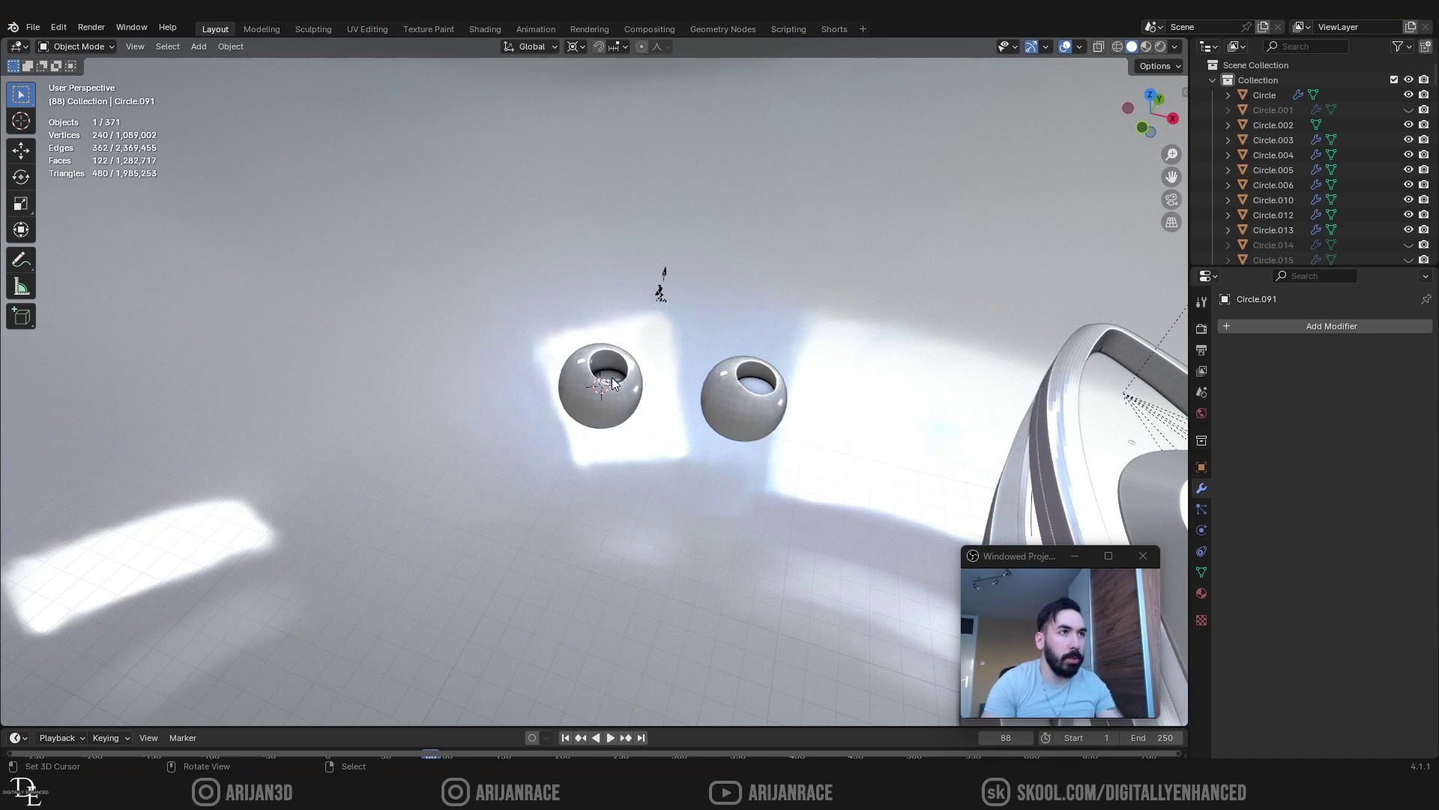
{"action": "scroll", "coordinate": [612, 383], "scroll_direction": "down", "scroll_amount": 4}
{"action": "middle_click_drag", "start_coordinate": [678, 405], "coordinate": [658, 385]}
{"action": "scroll", "coordinate": [658, 385], "scroll_direction": "down", "scroll_amount": 2}
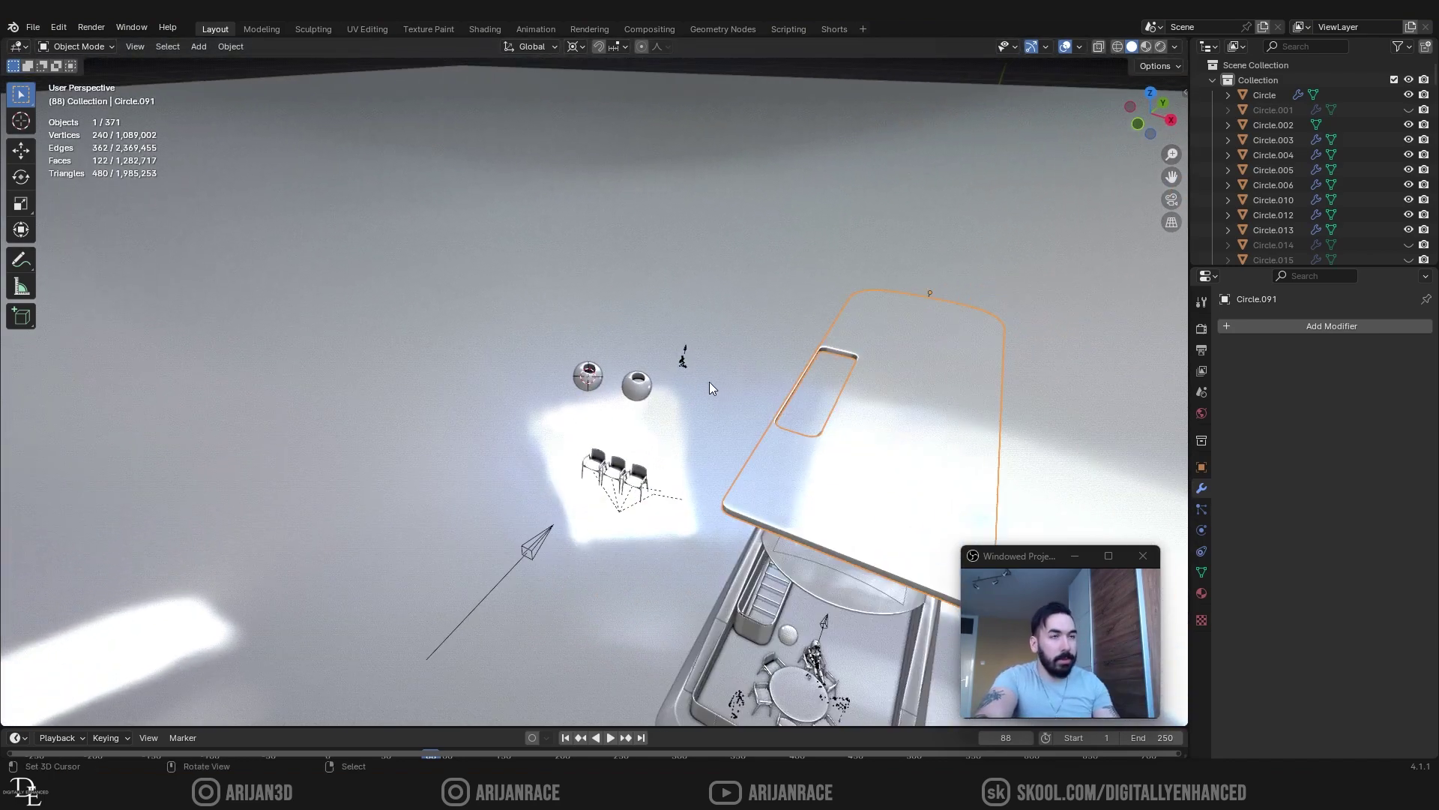
{"action": "scroll", "coordinate": [731, 394], "scroll_direction": "up", "scroll_amount": 3}
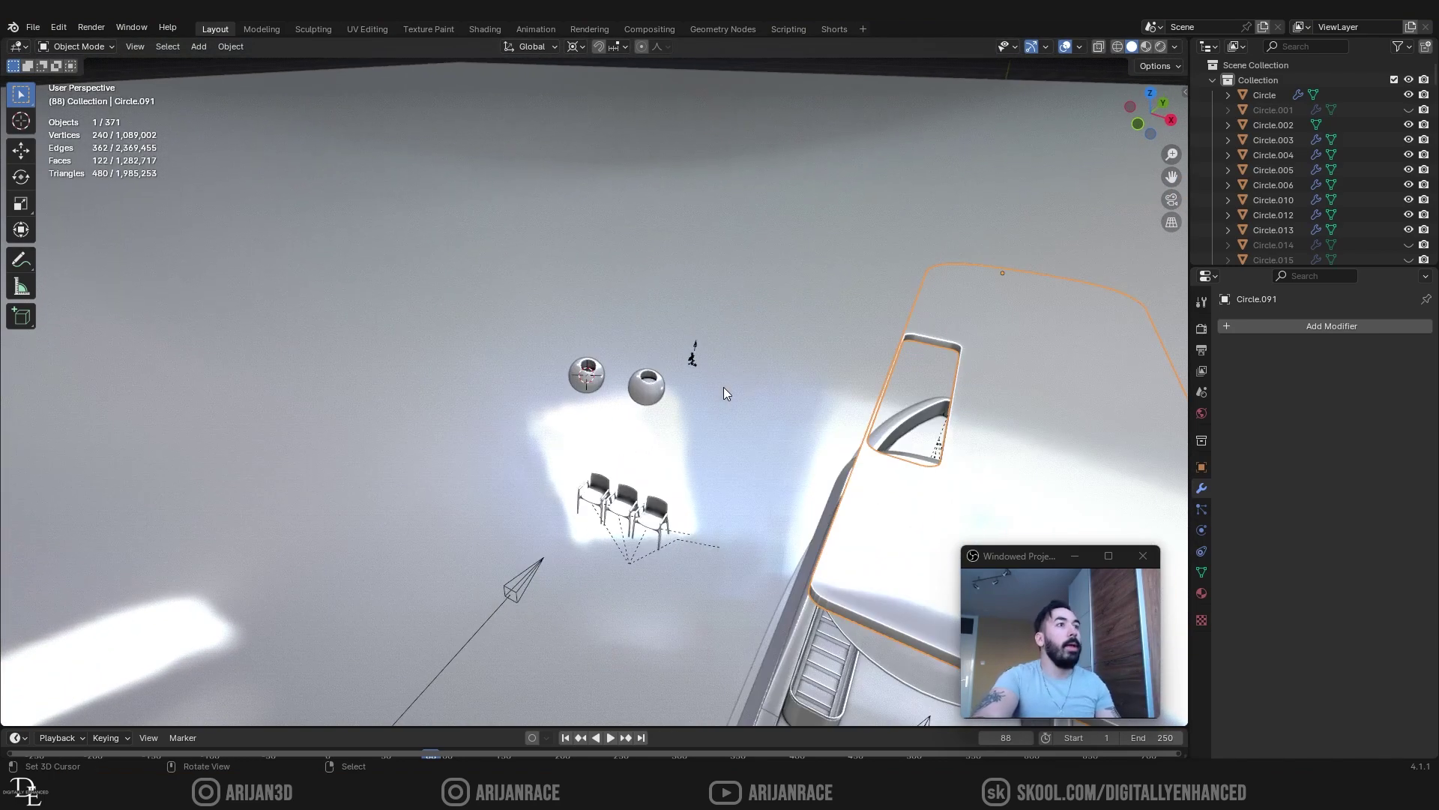